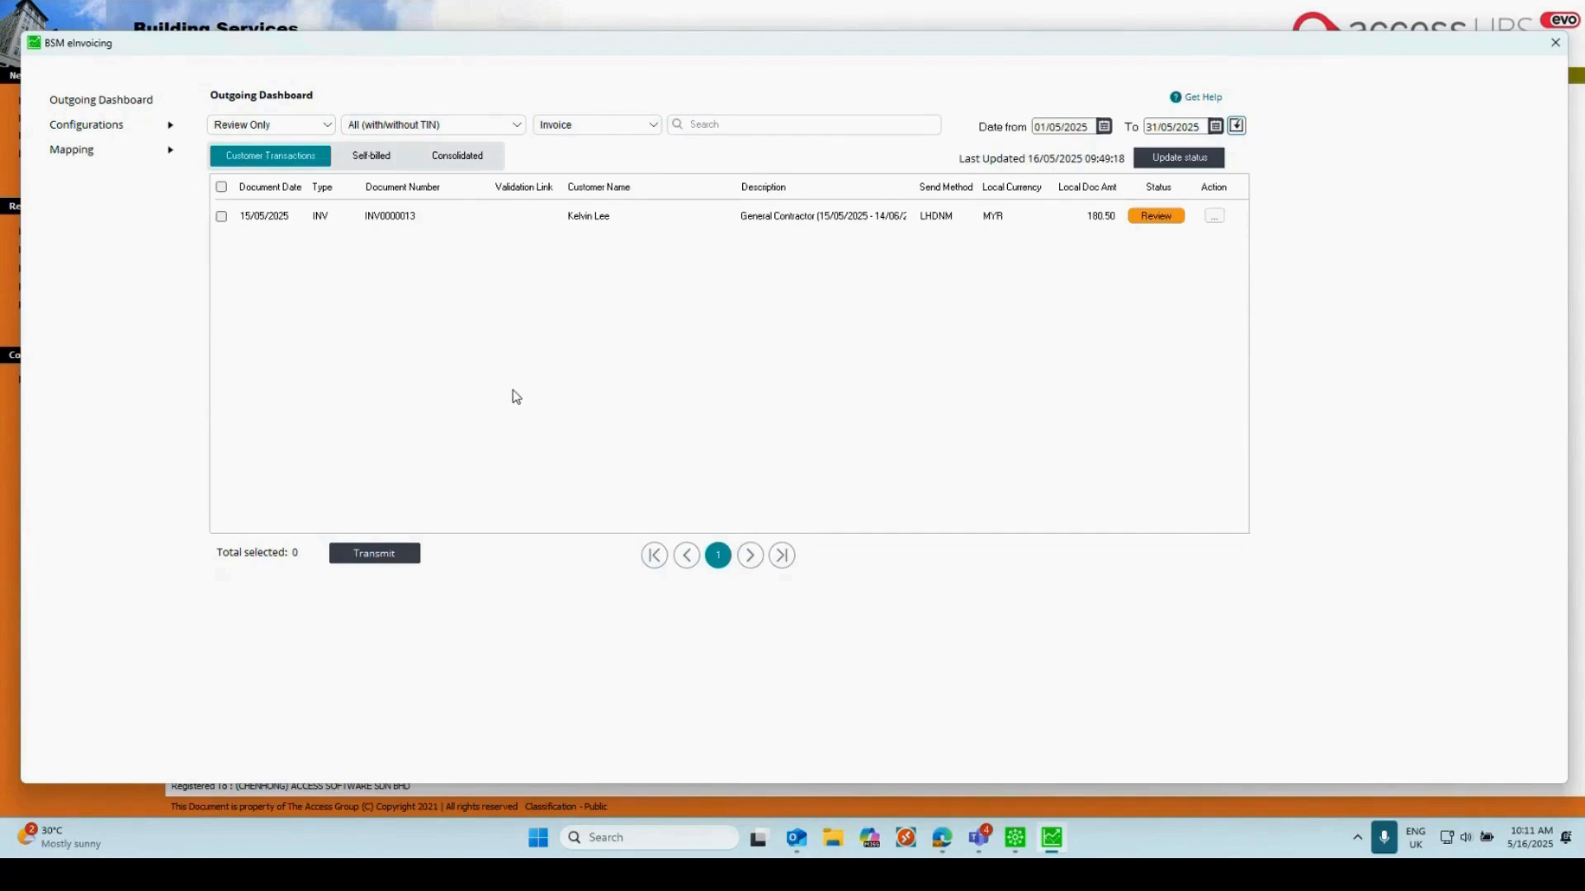
Open the company configuration and show the available actions for its LHDNM send method.
click(115, 133)
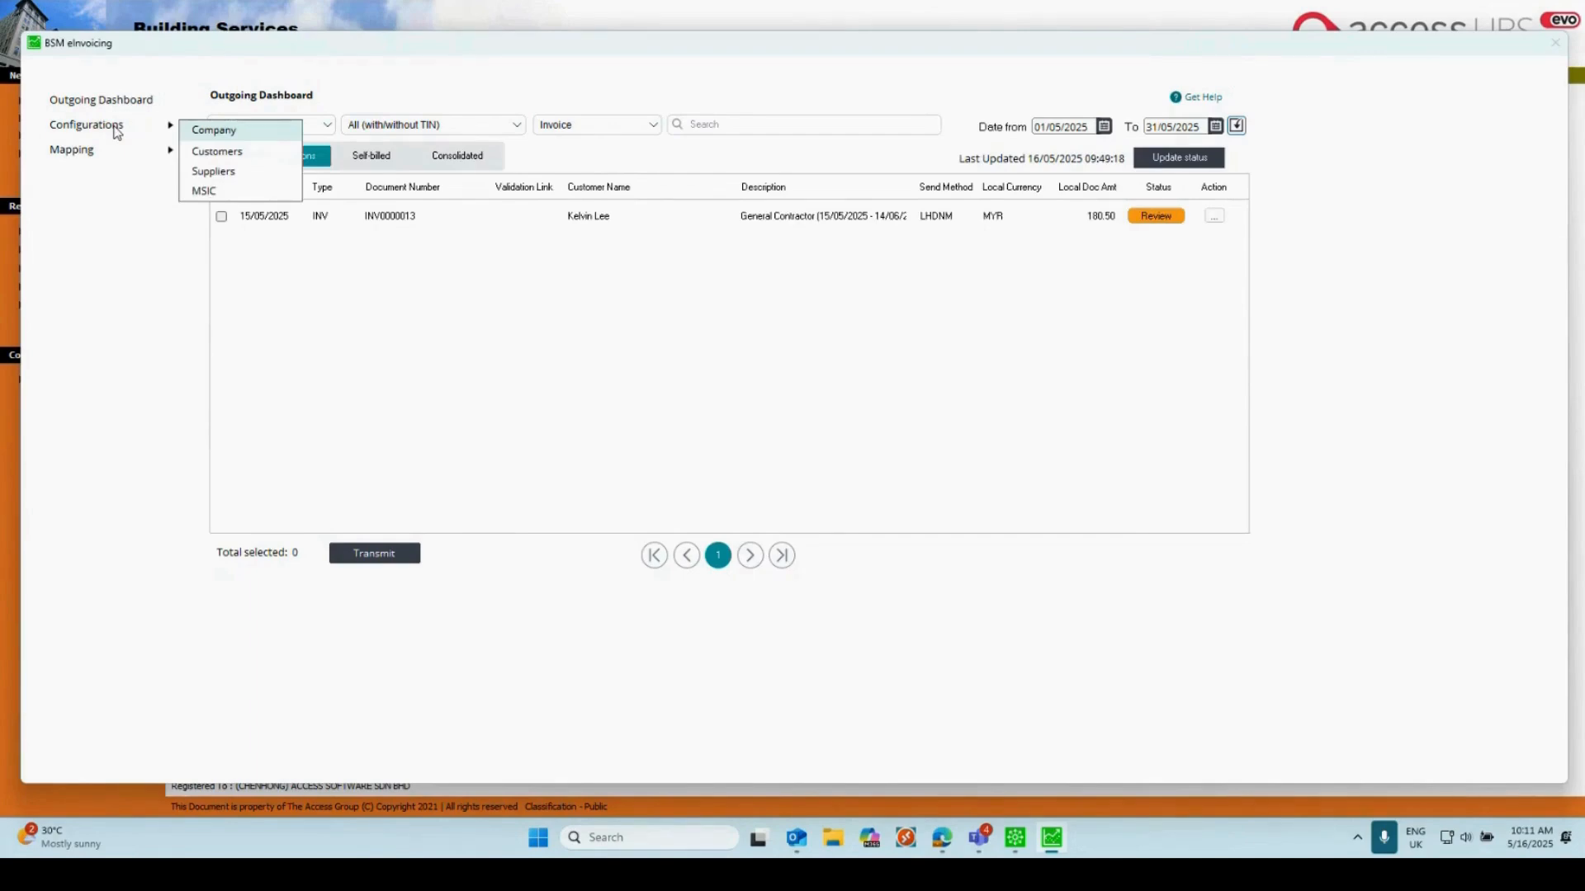
click(213, 134)
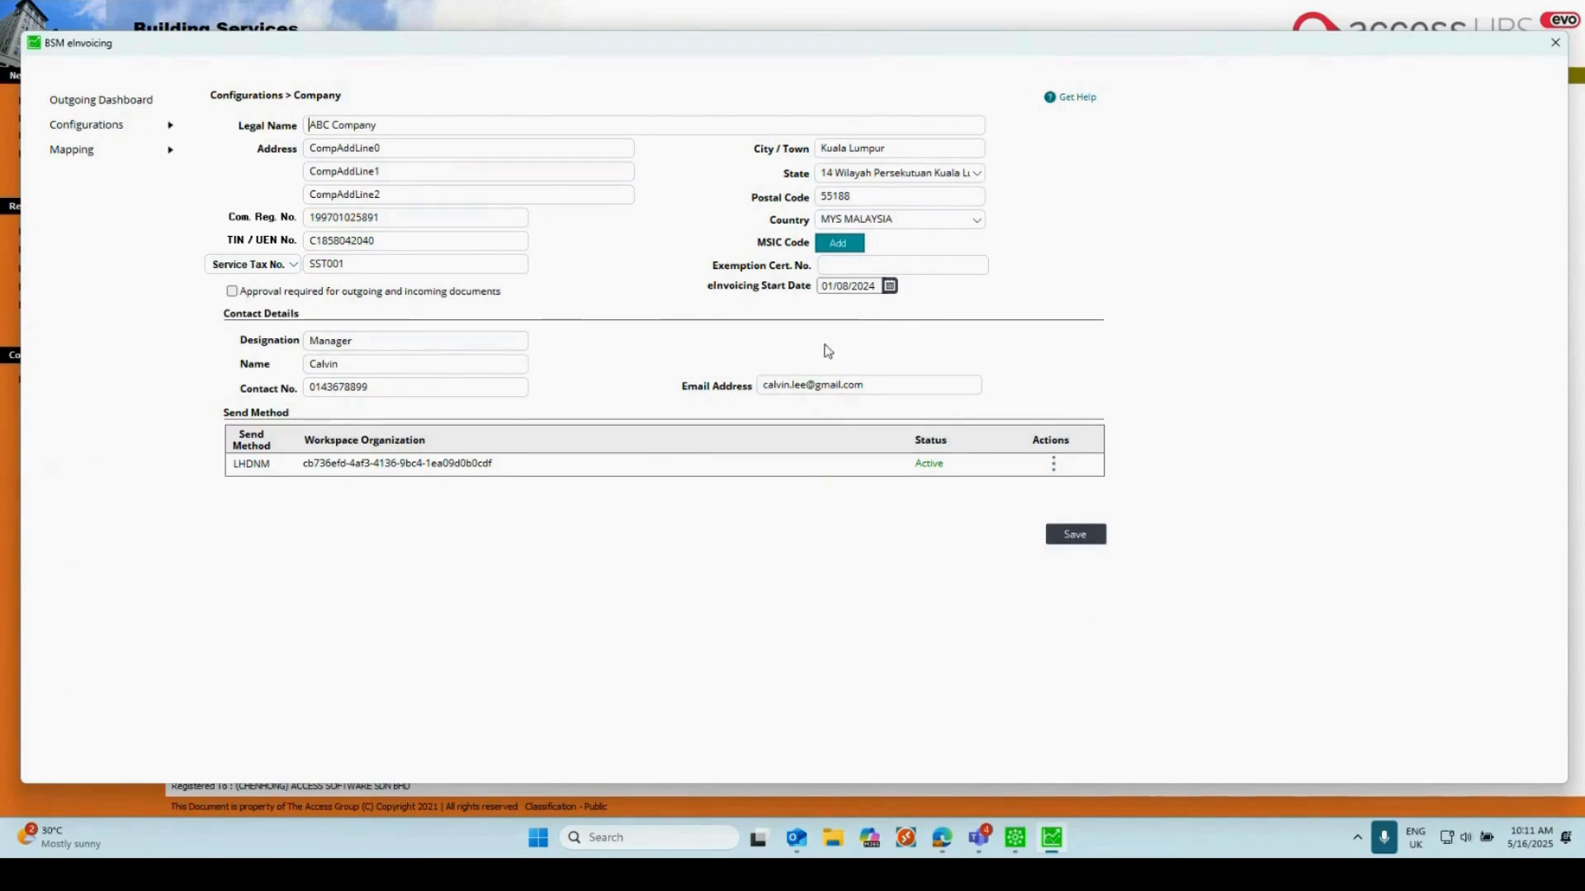
click(1053, 469)
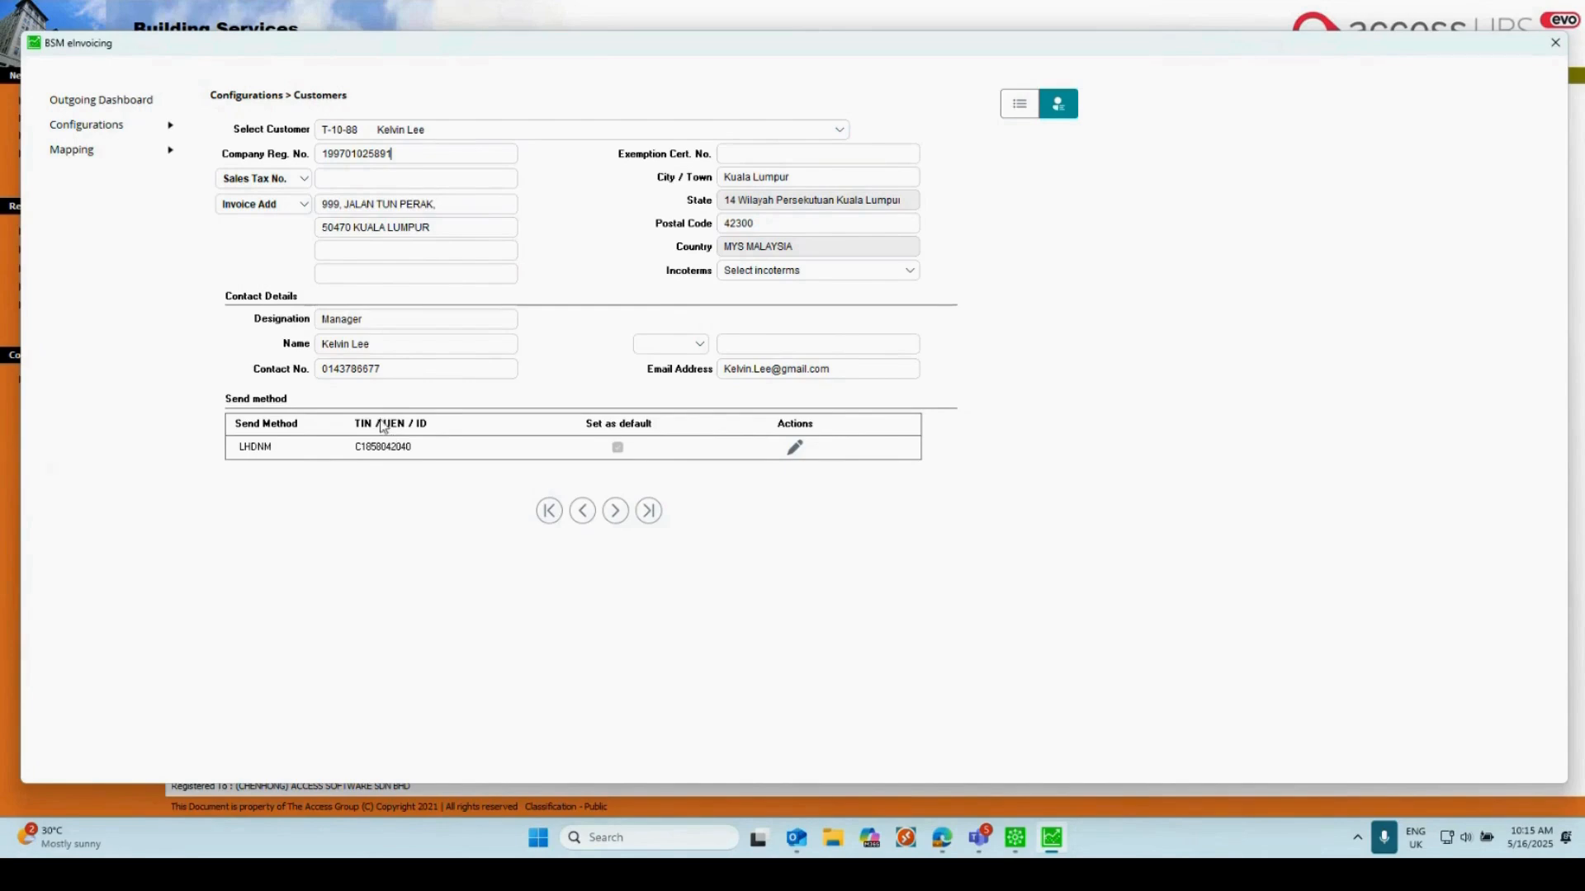
Open the suppliers configuration and display the detailed record of supplier BSM Vendor001.
click(128, 130)
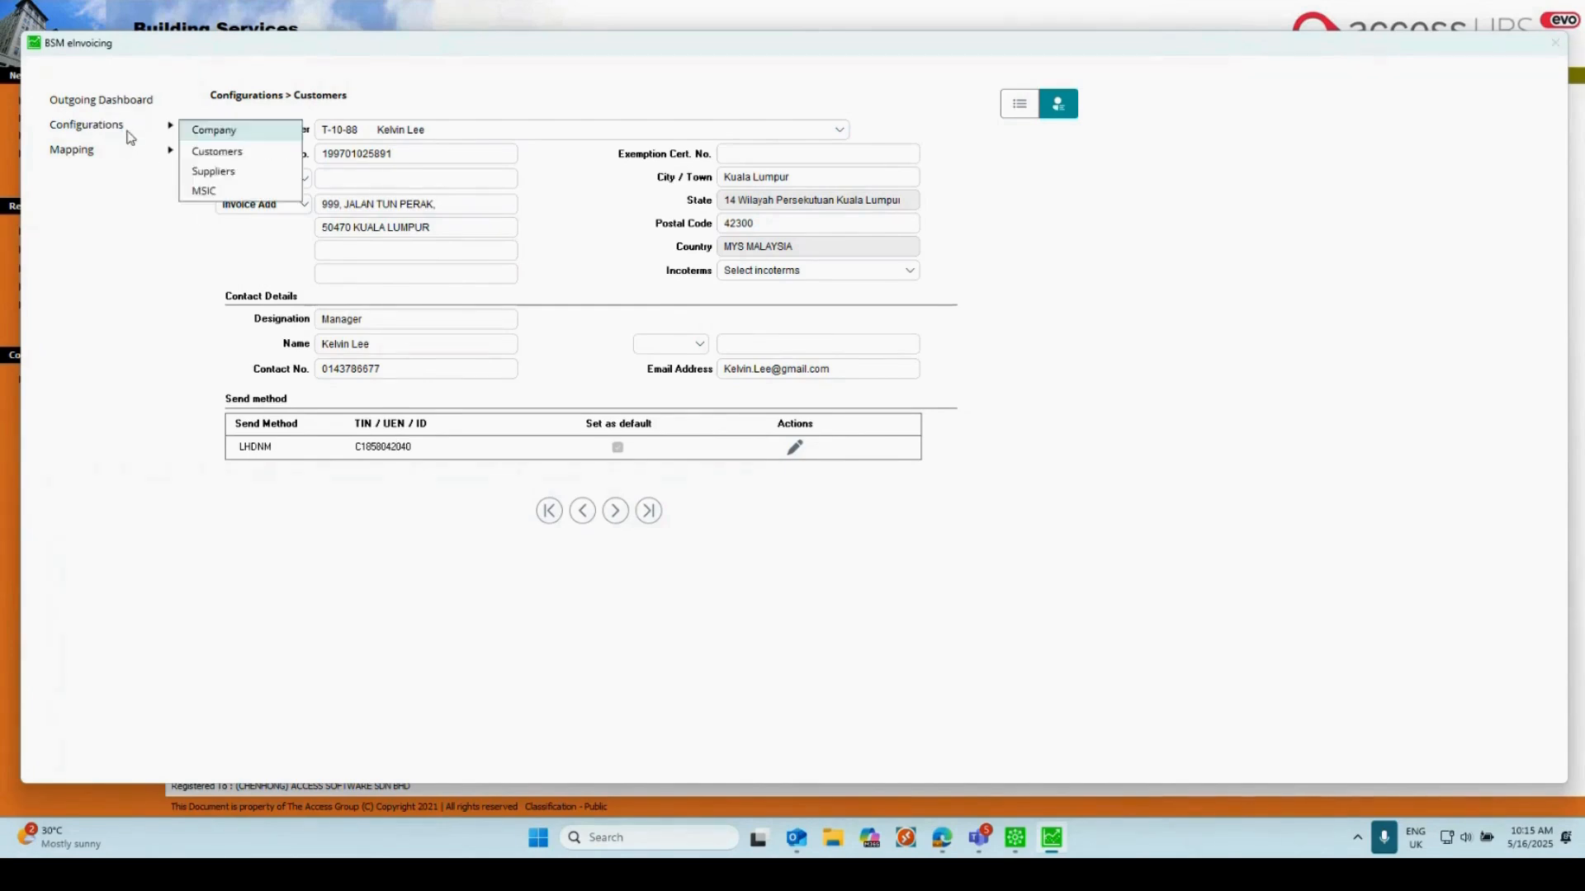
click(215, 170)
click(977, 190)
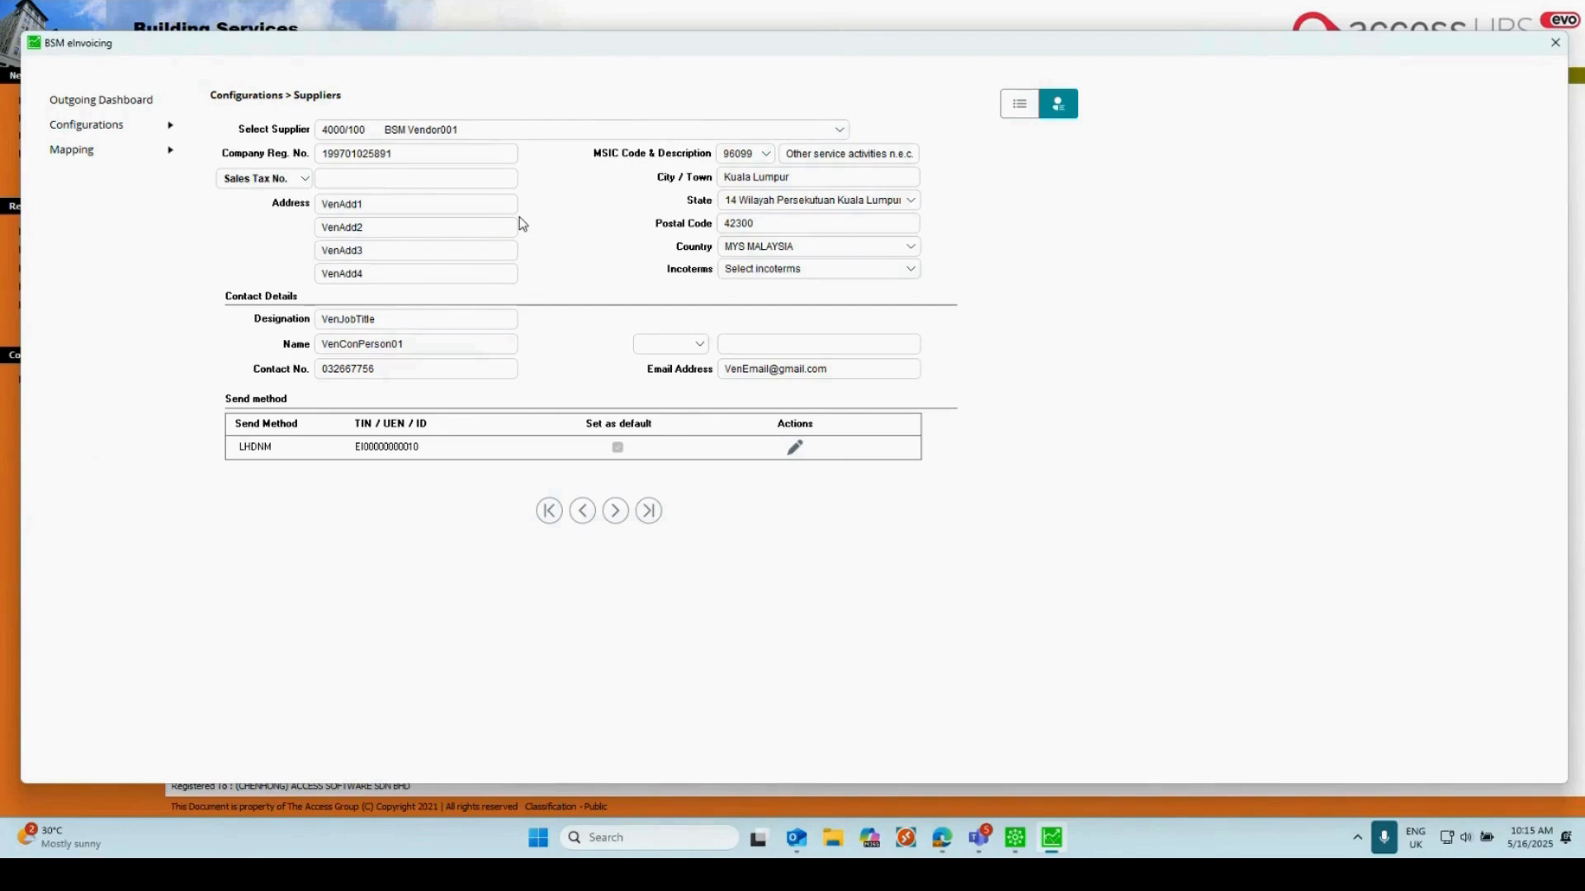
Open the classification mapping and show all charge items.
click(97, 157)
click(206, 153)
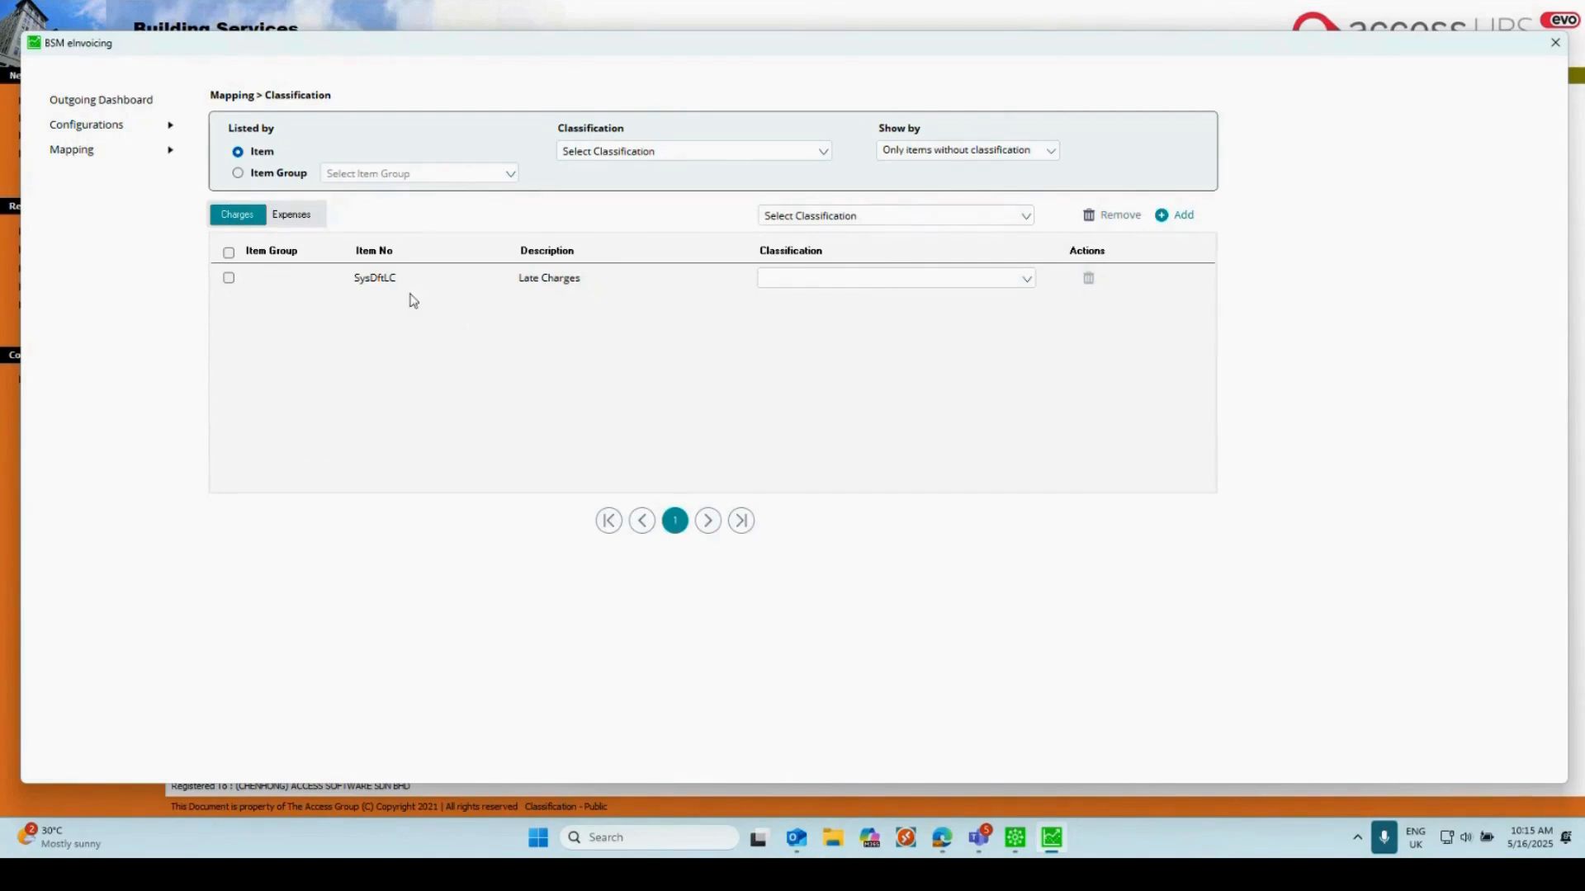
click(1039, 151)
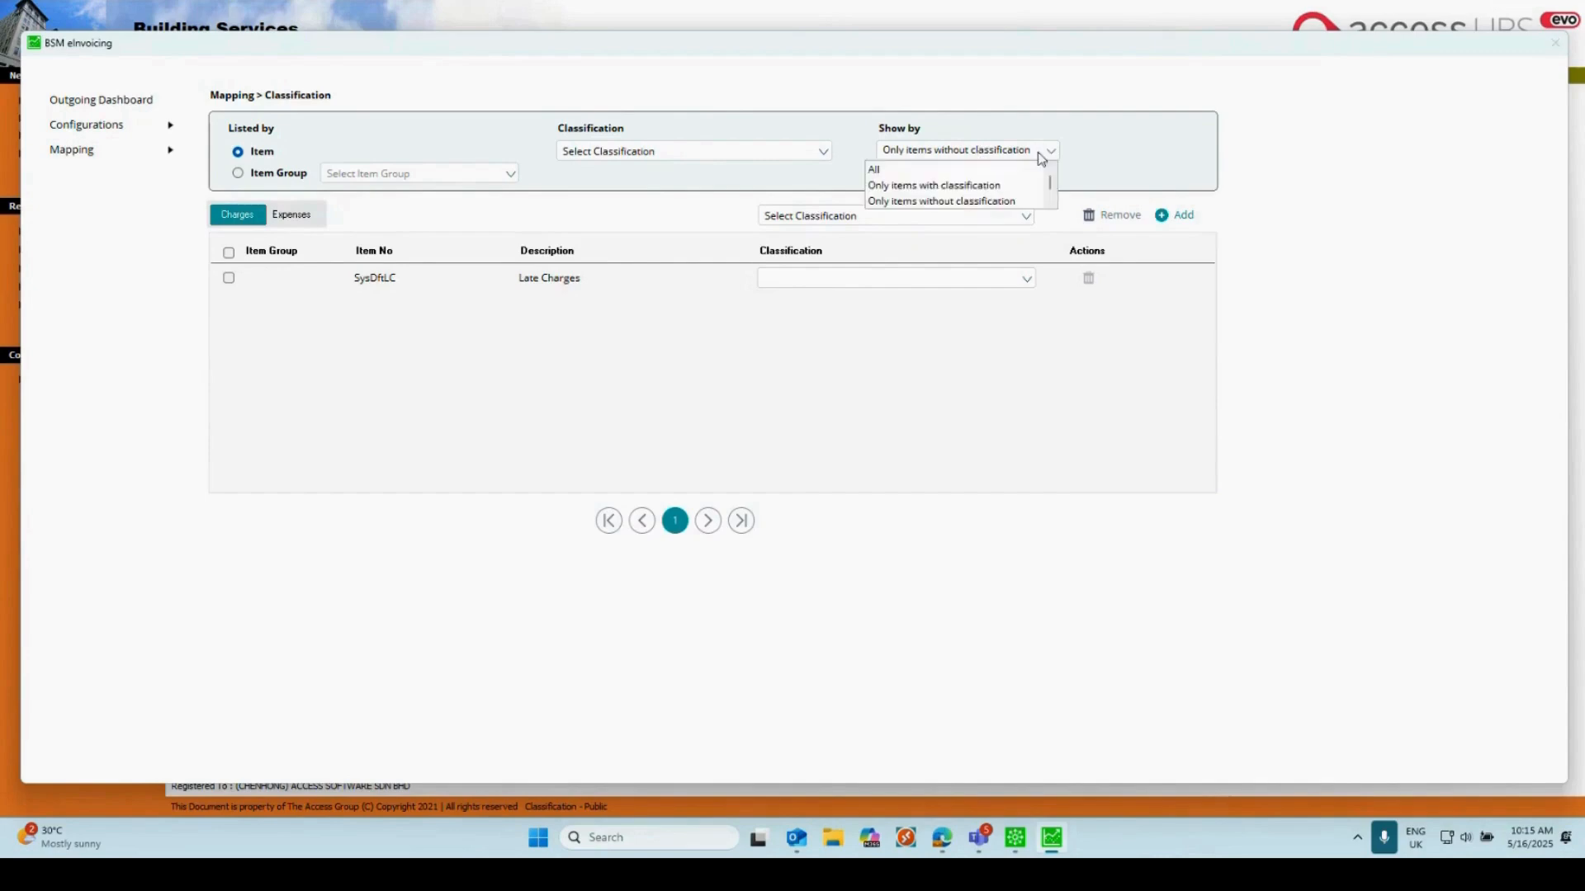
click(971, 171)
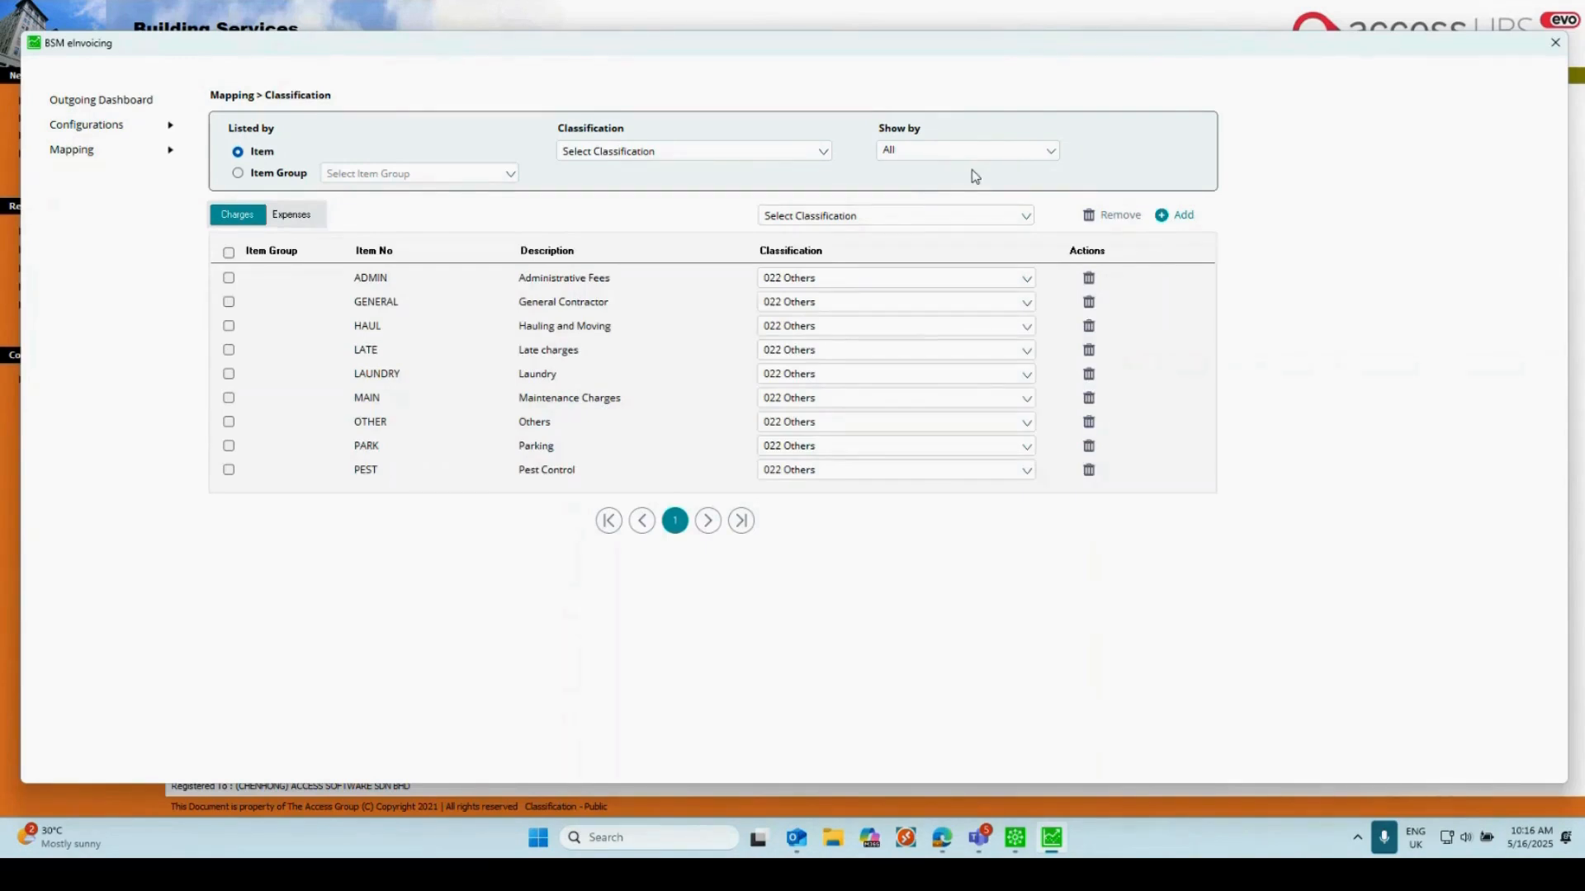
Filter the charges to only items without classification and assign classification 022 Others to the SysDftLC Late Charges item.
click(982, 157)
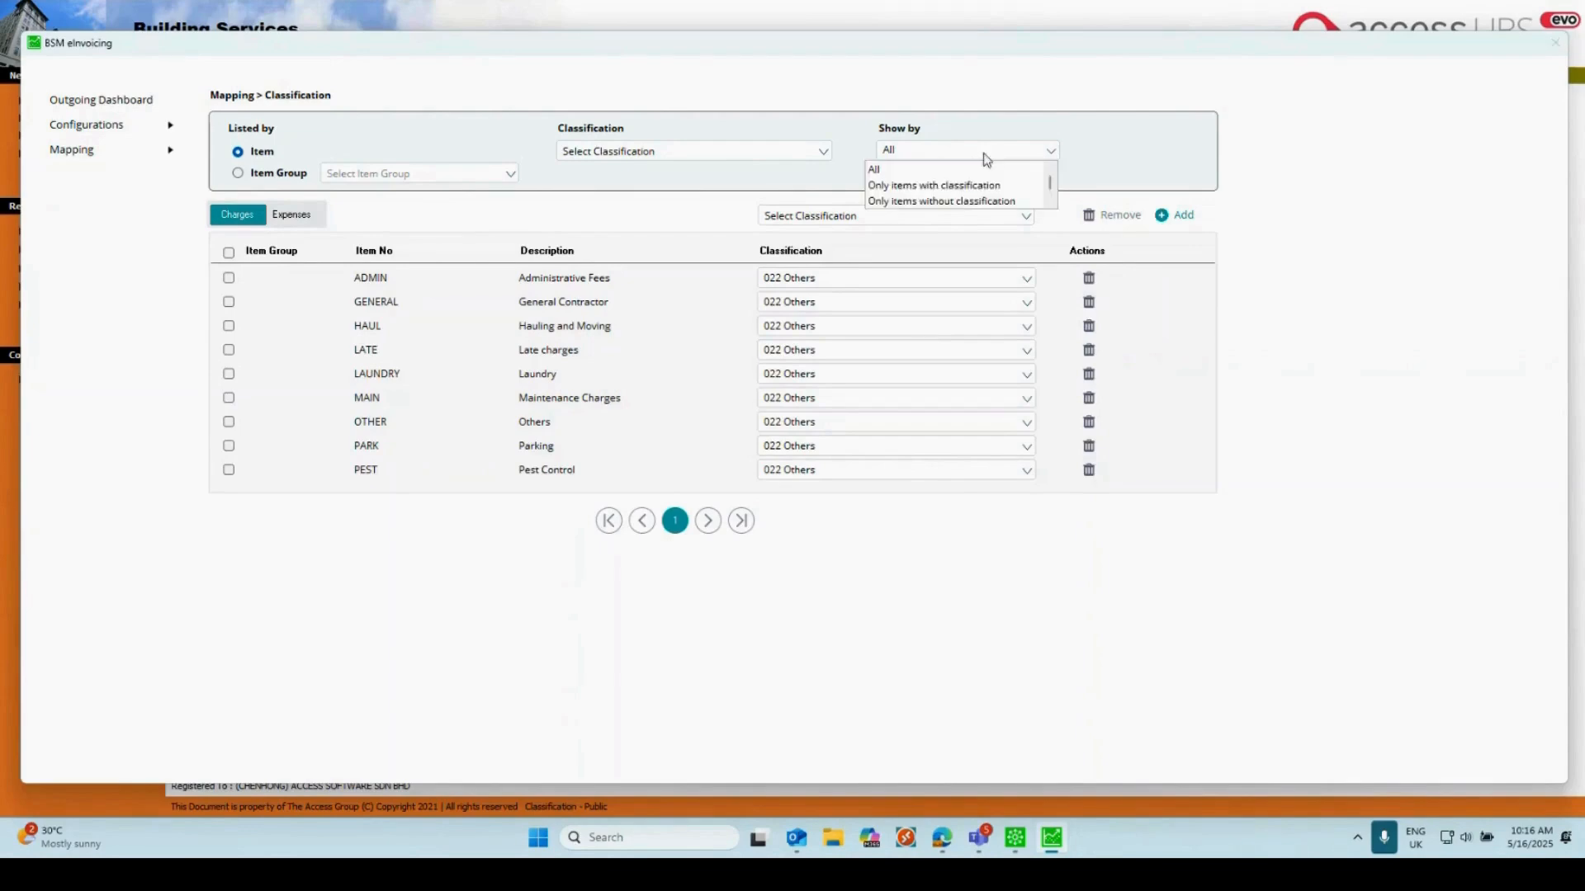
click(939, 200)
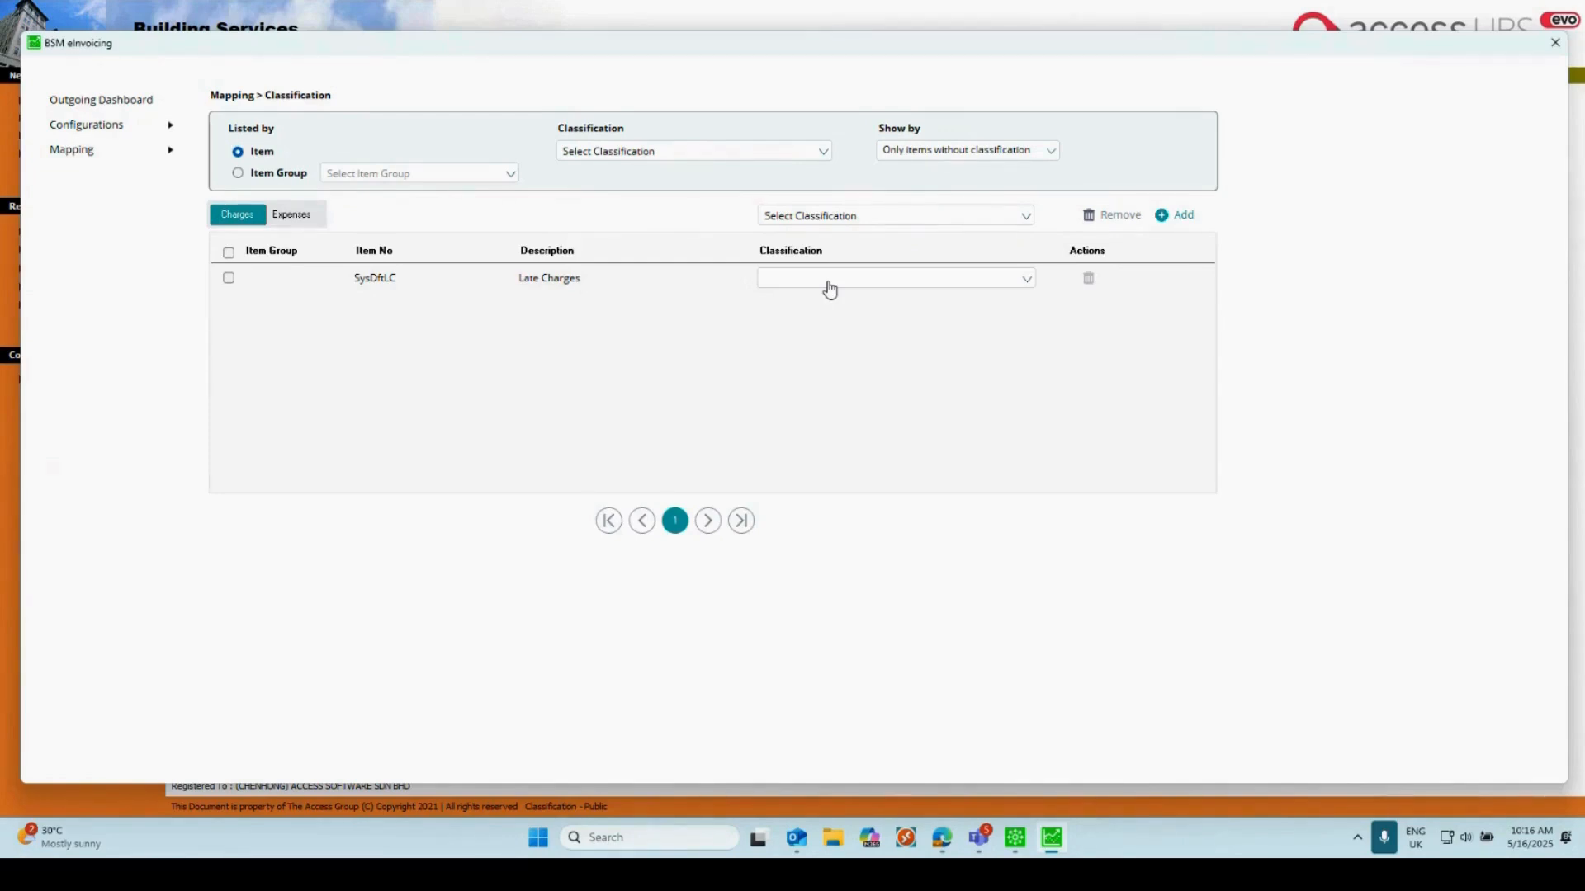
click(1028, 278)
text(other)
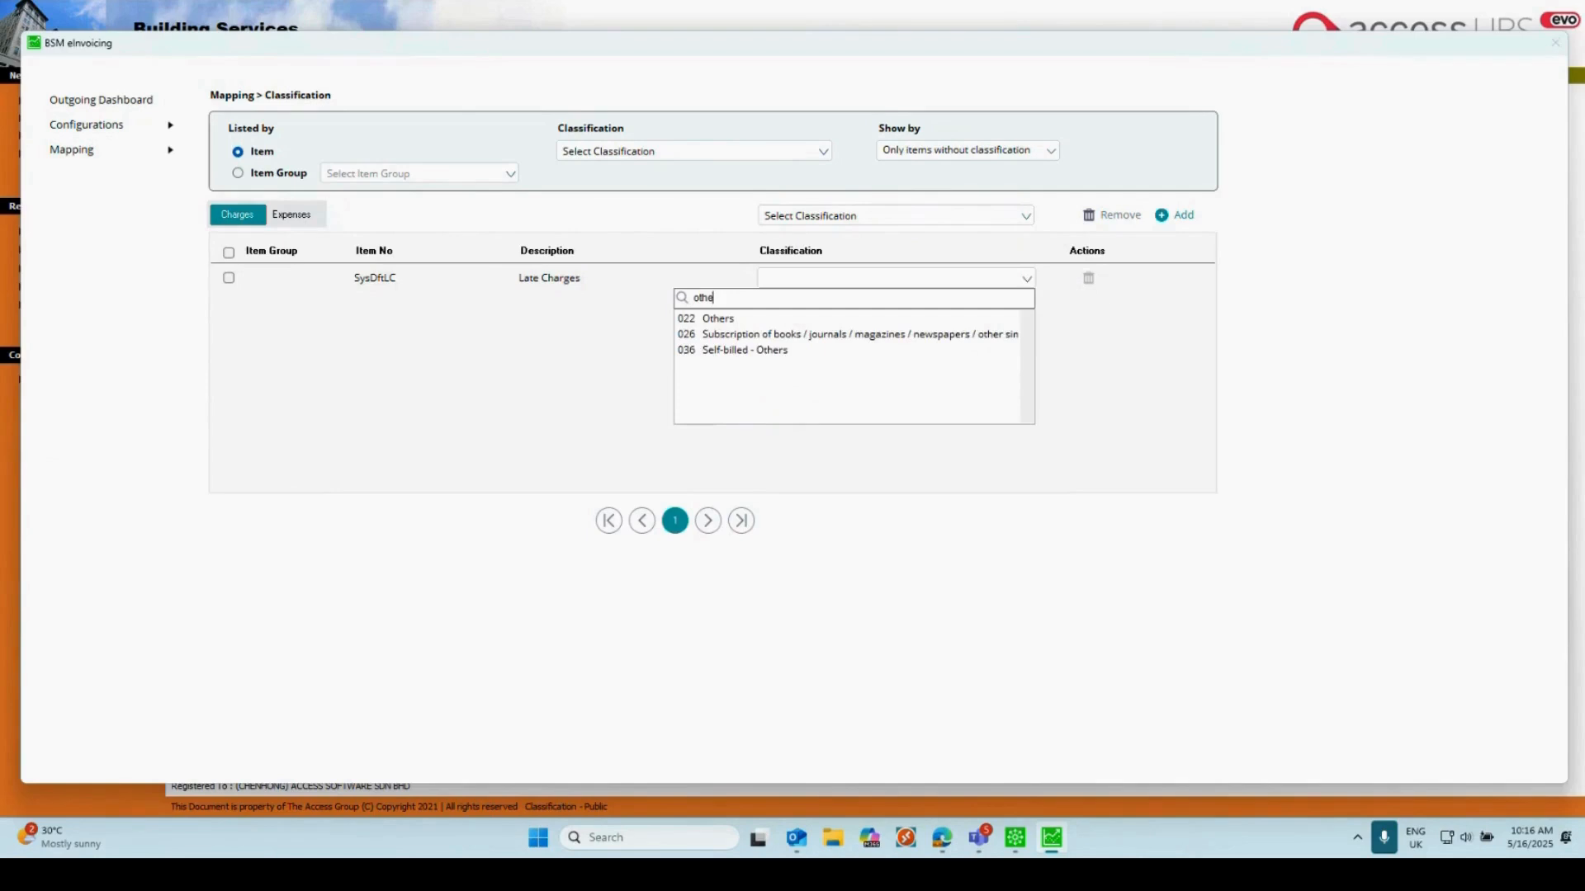
click(718, 320)
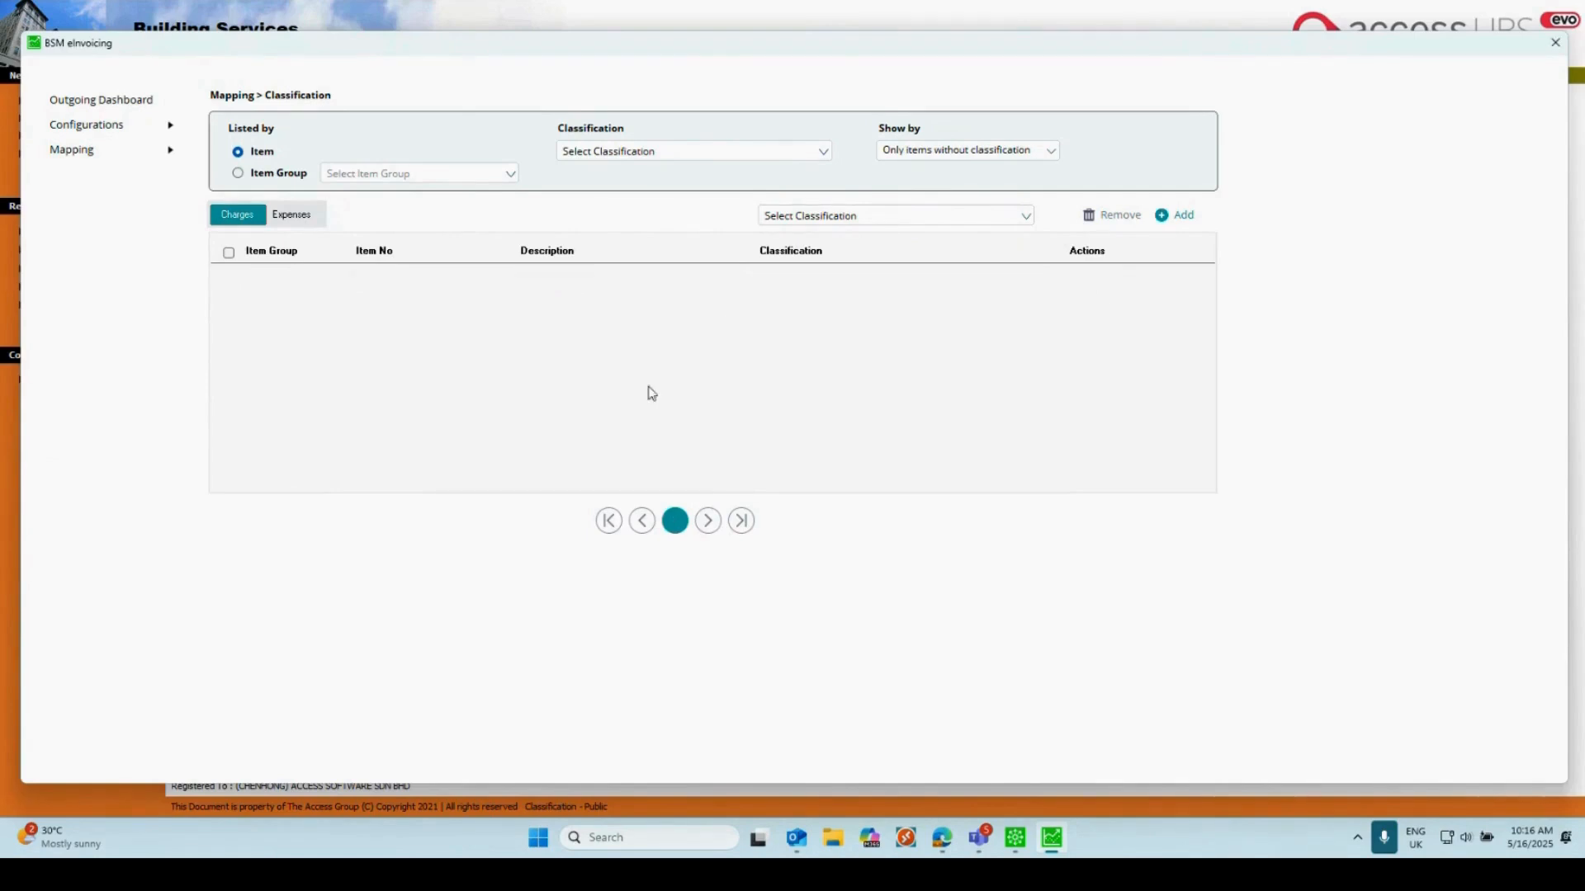
click(957, 150)
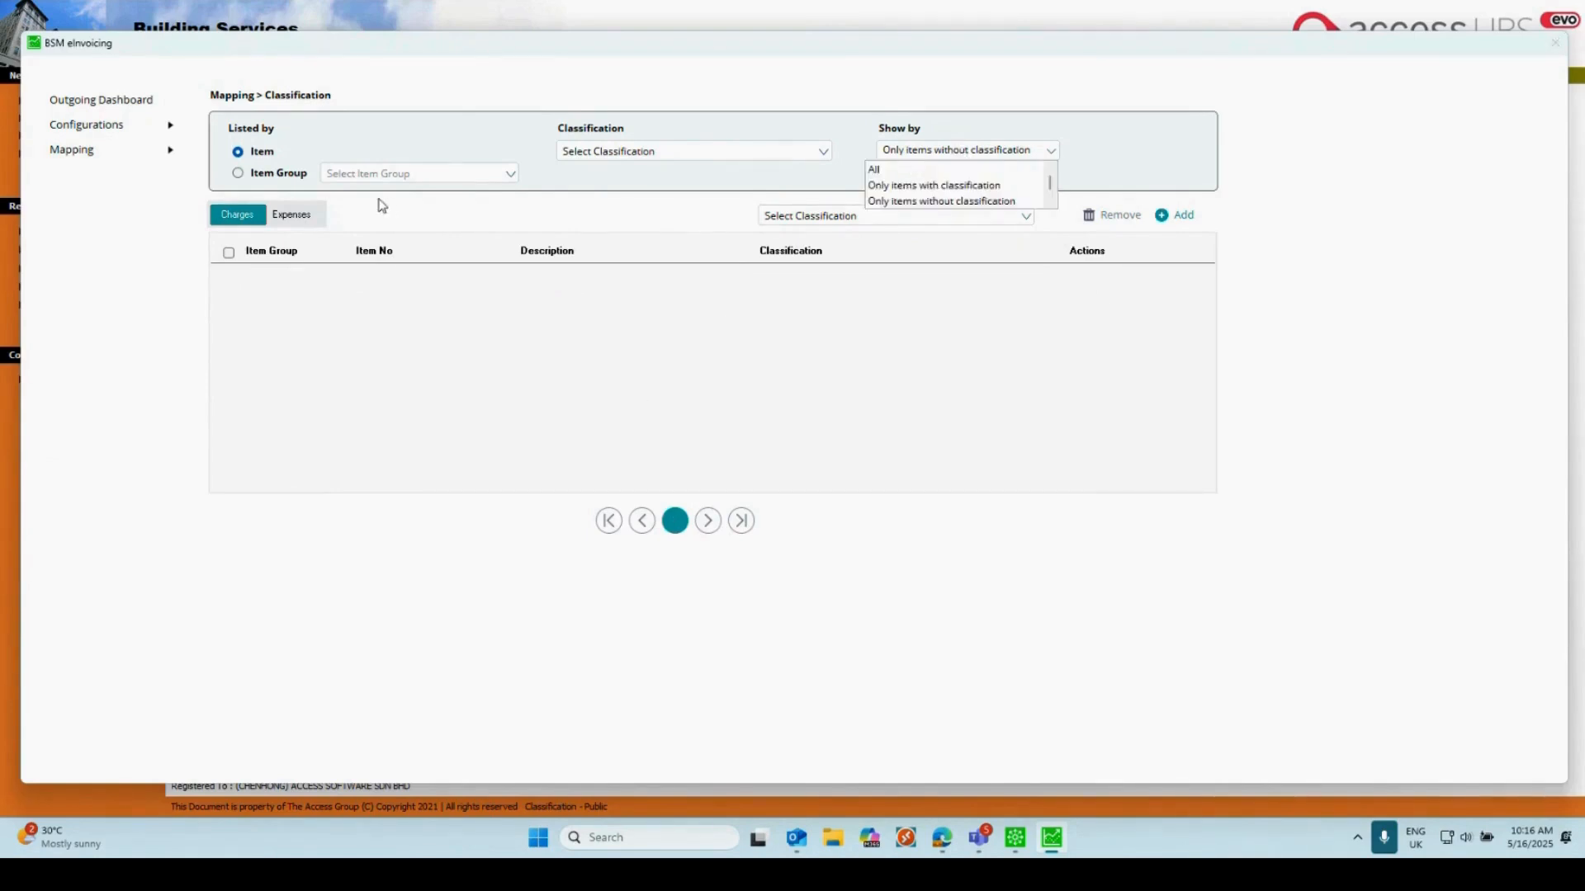
click(351, 155)
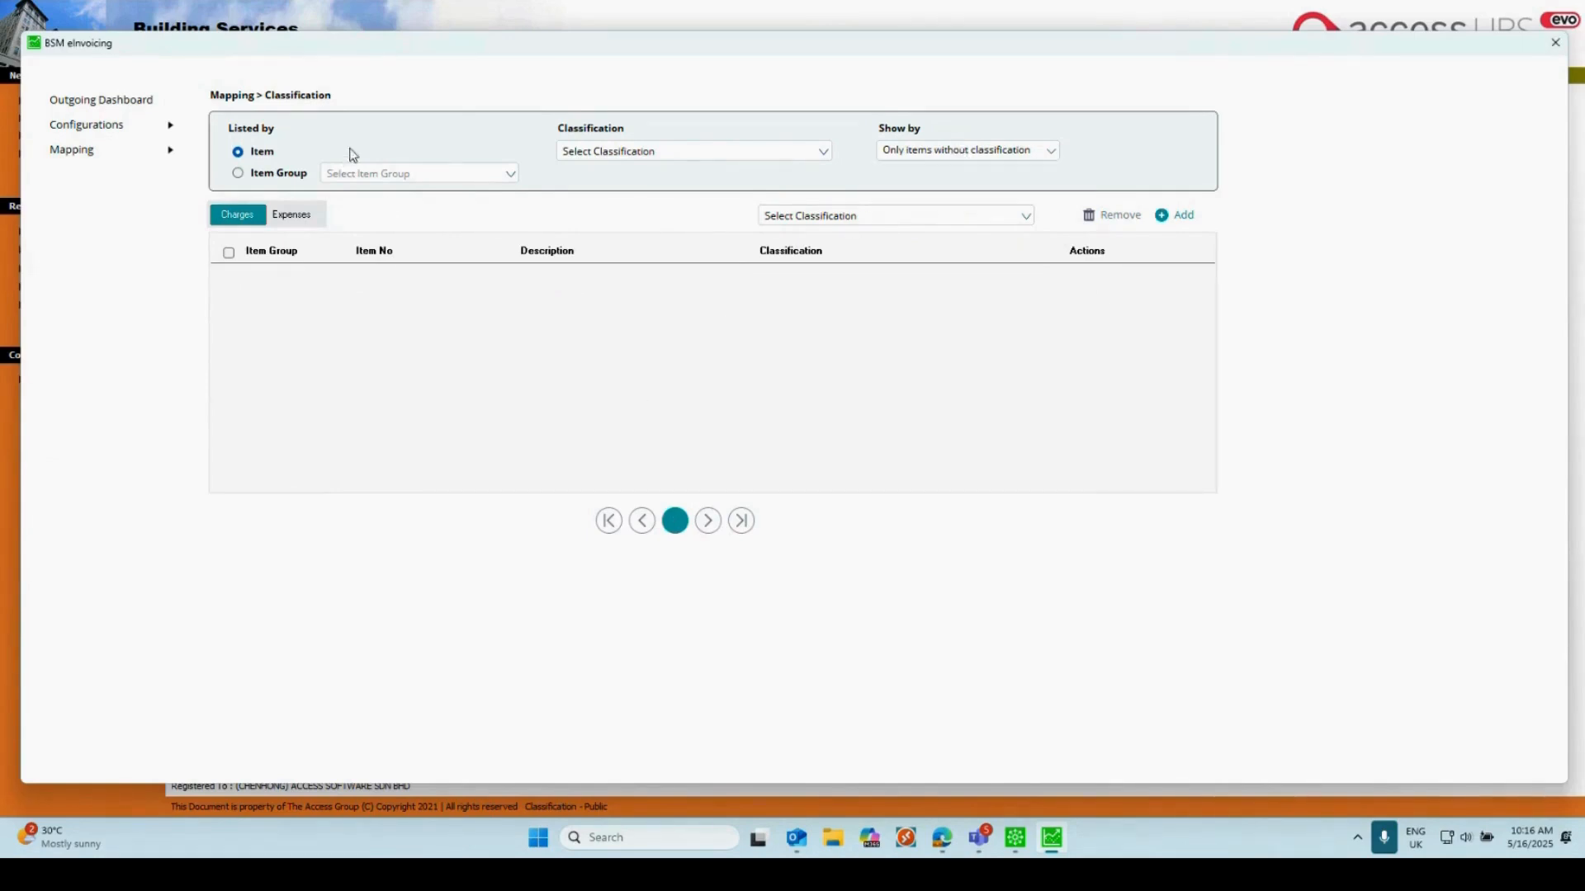
Check the eInvoice currency choices for SGD in the currency mapping and open the UOM mapping.
click(108, 160)
click(219, 174)
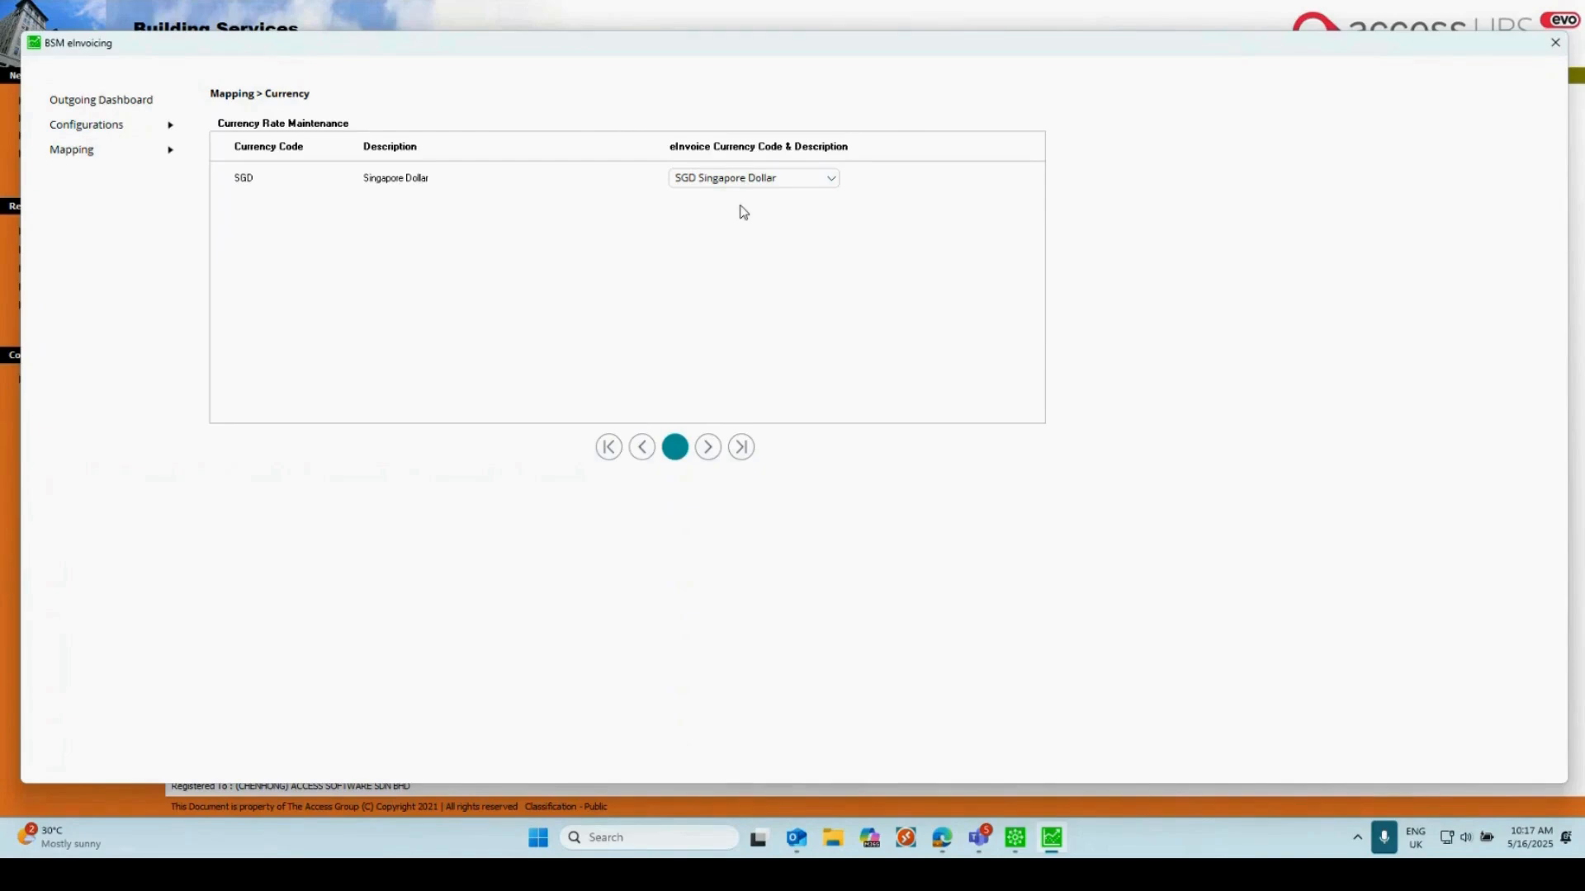
click(830, 180)
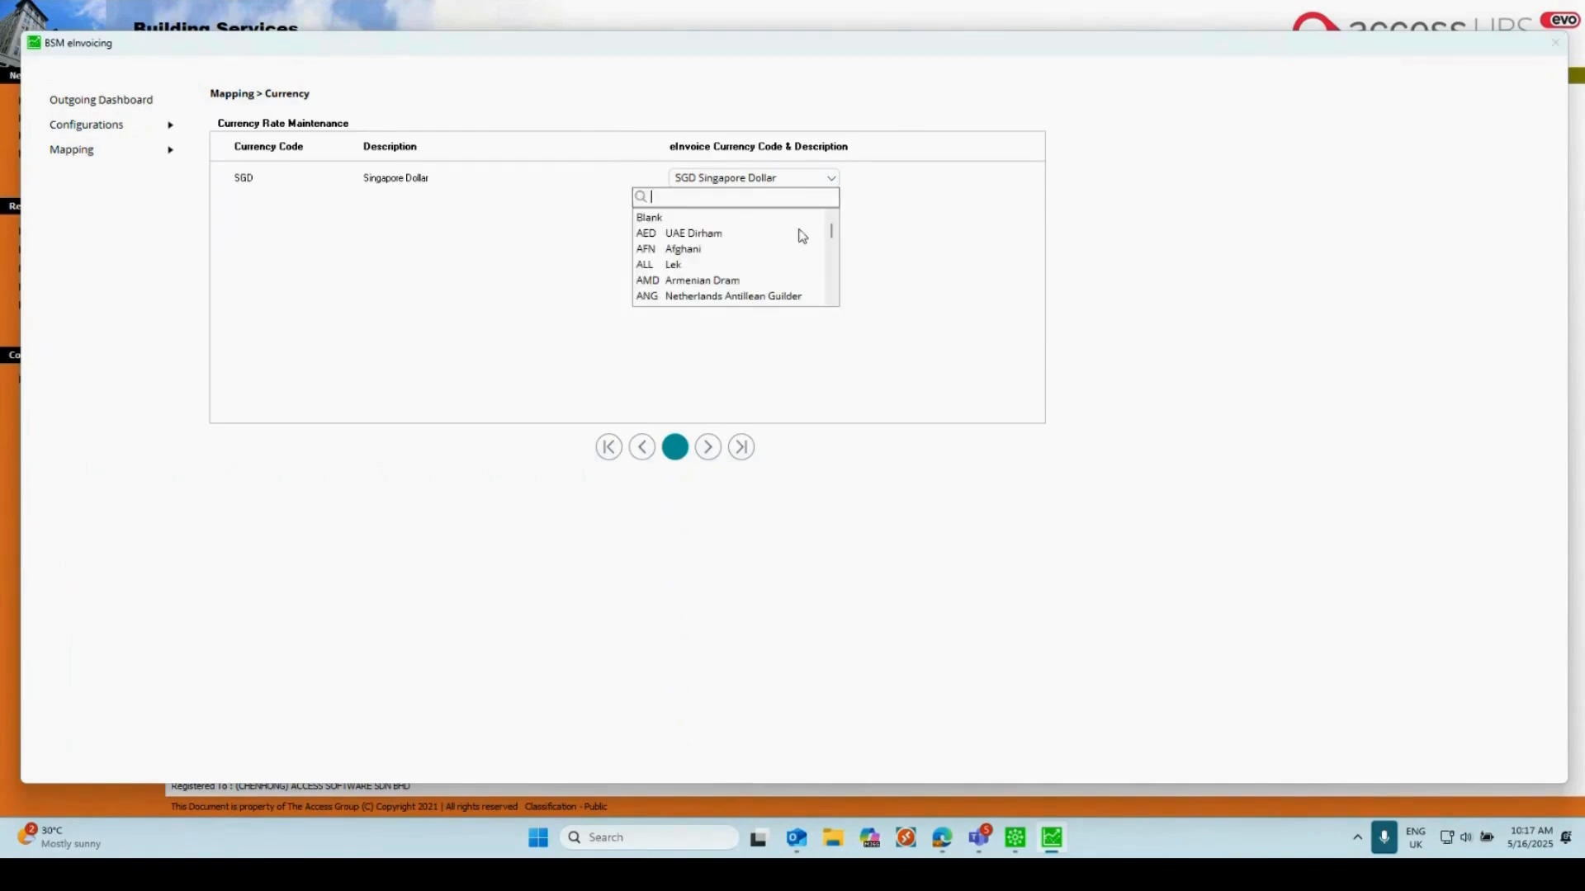
click(529, 221)
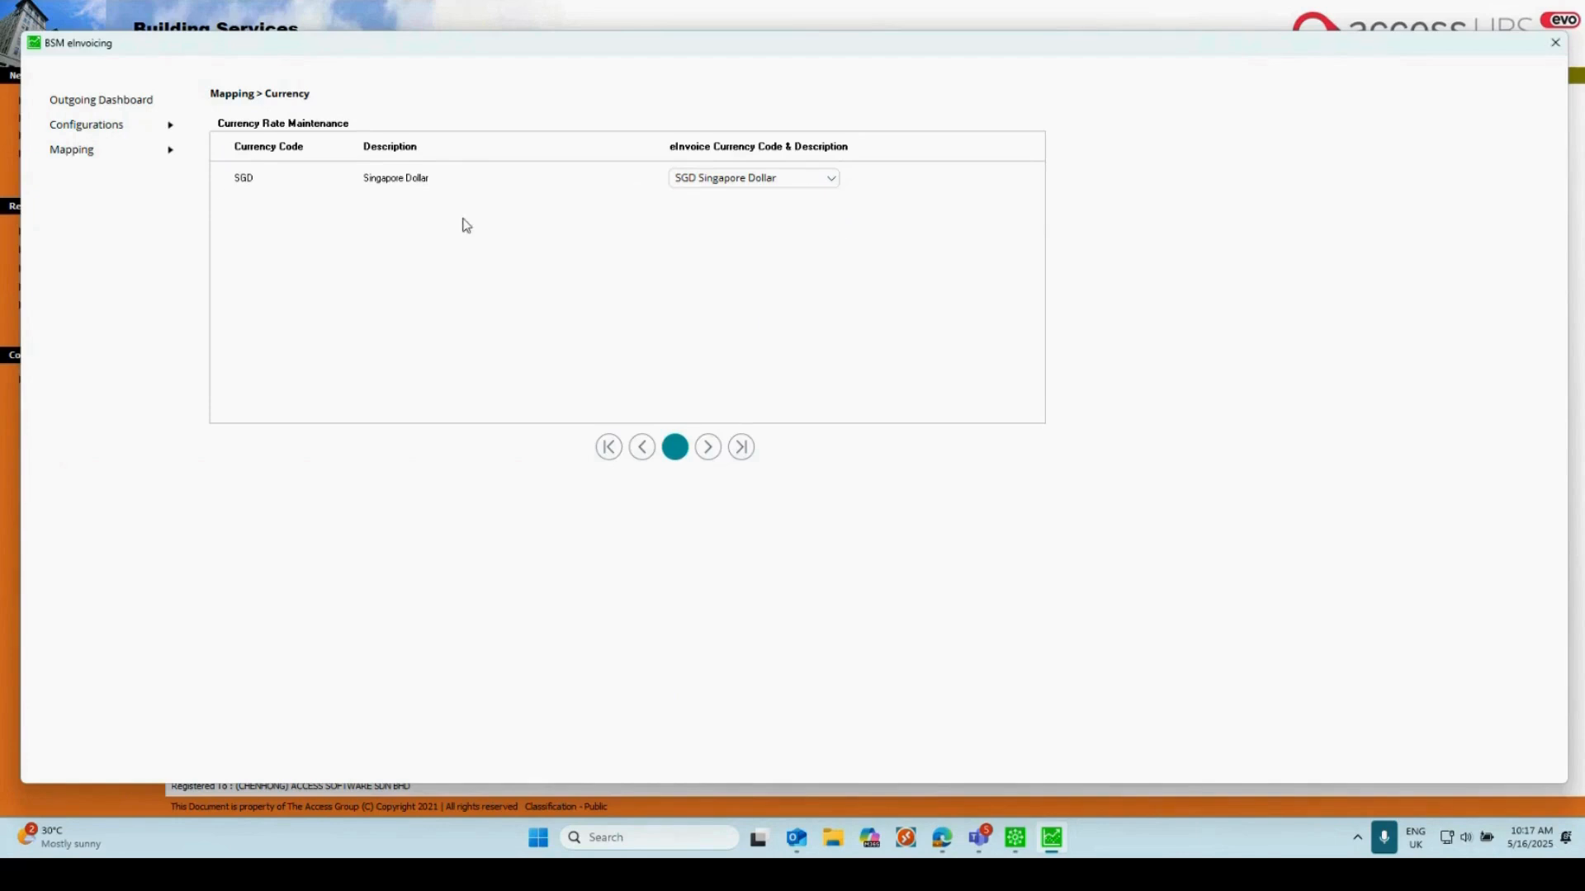
click(139, 153)
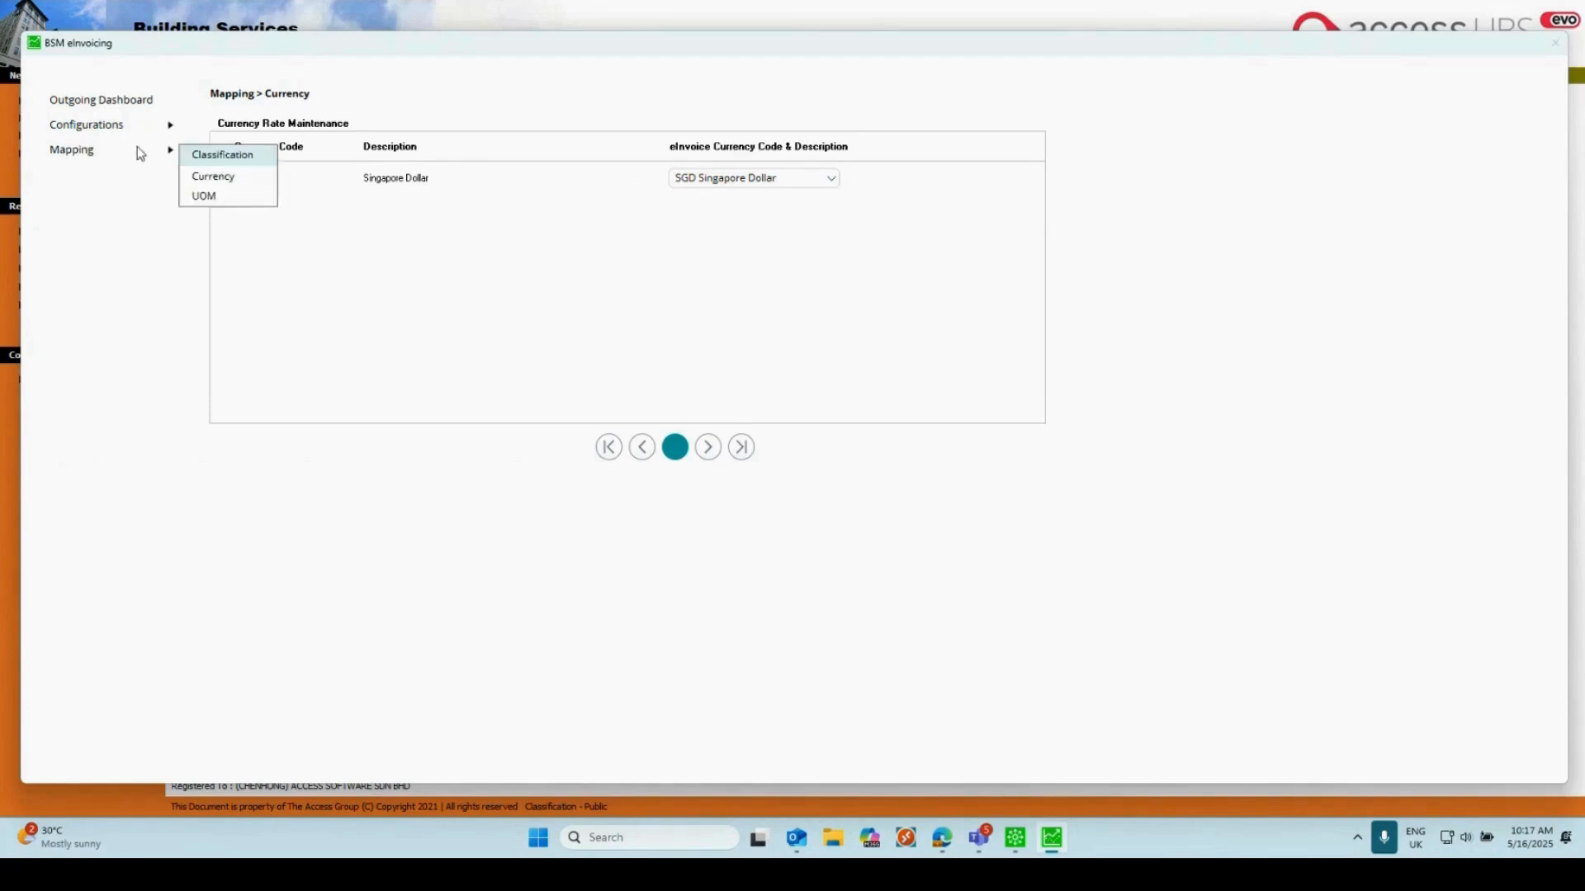
click(203, 195)
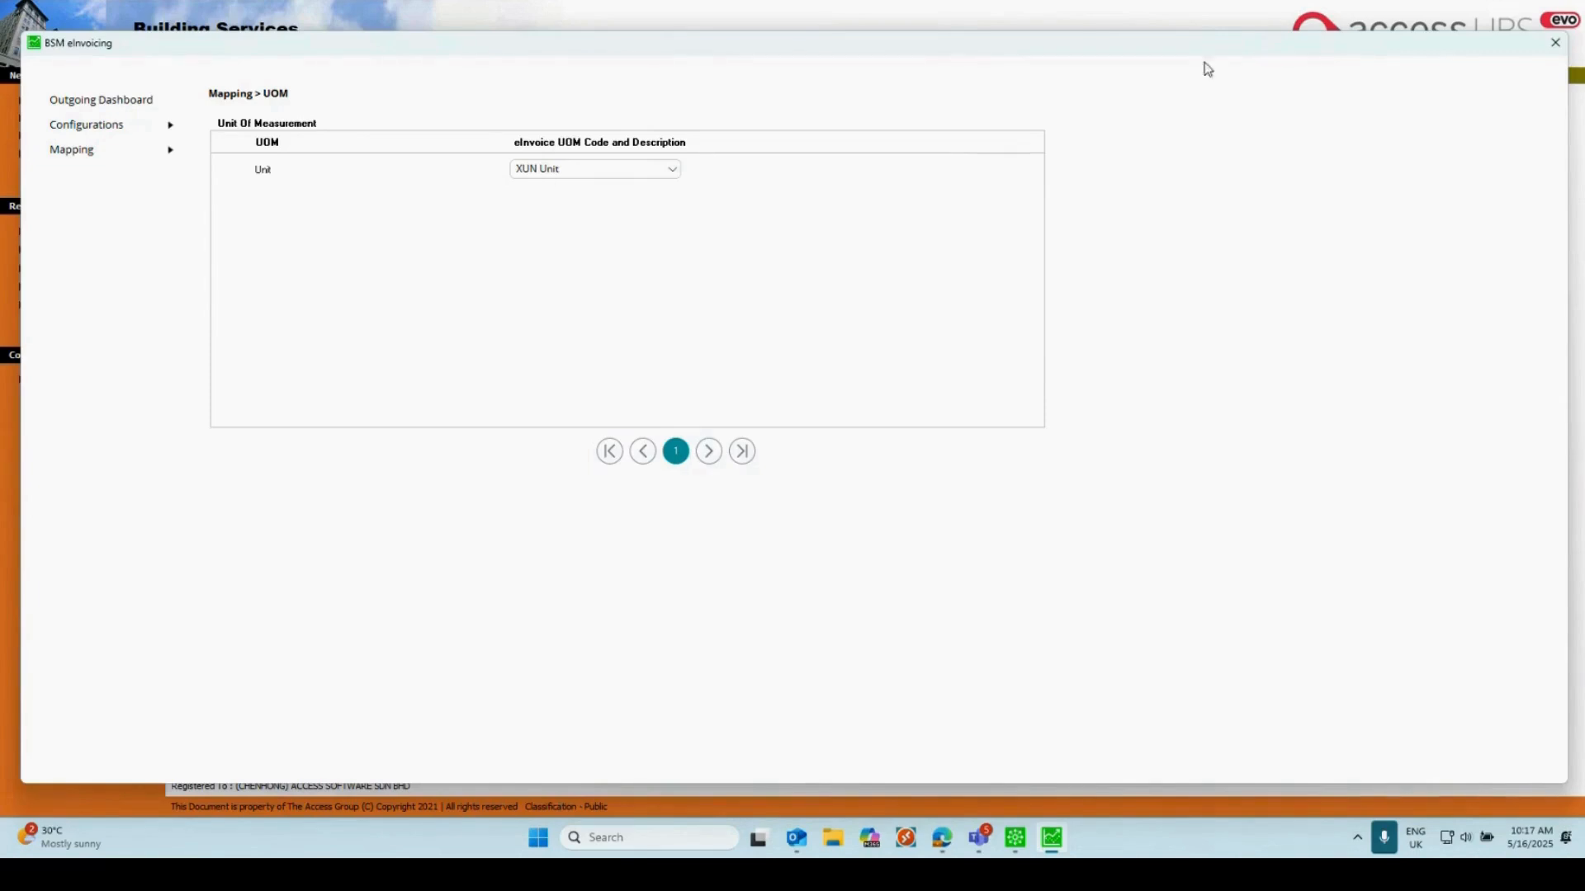
Switch to the Building Services and Maintenance main window and view the eInvoice code in the miscellaneous Country file.
click(570, 12)
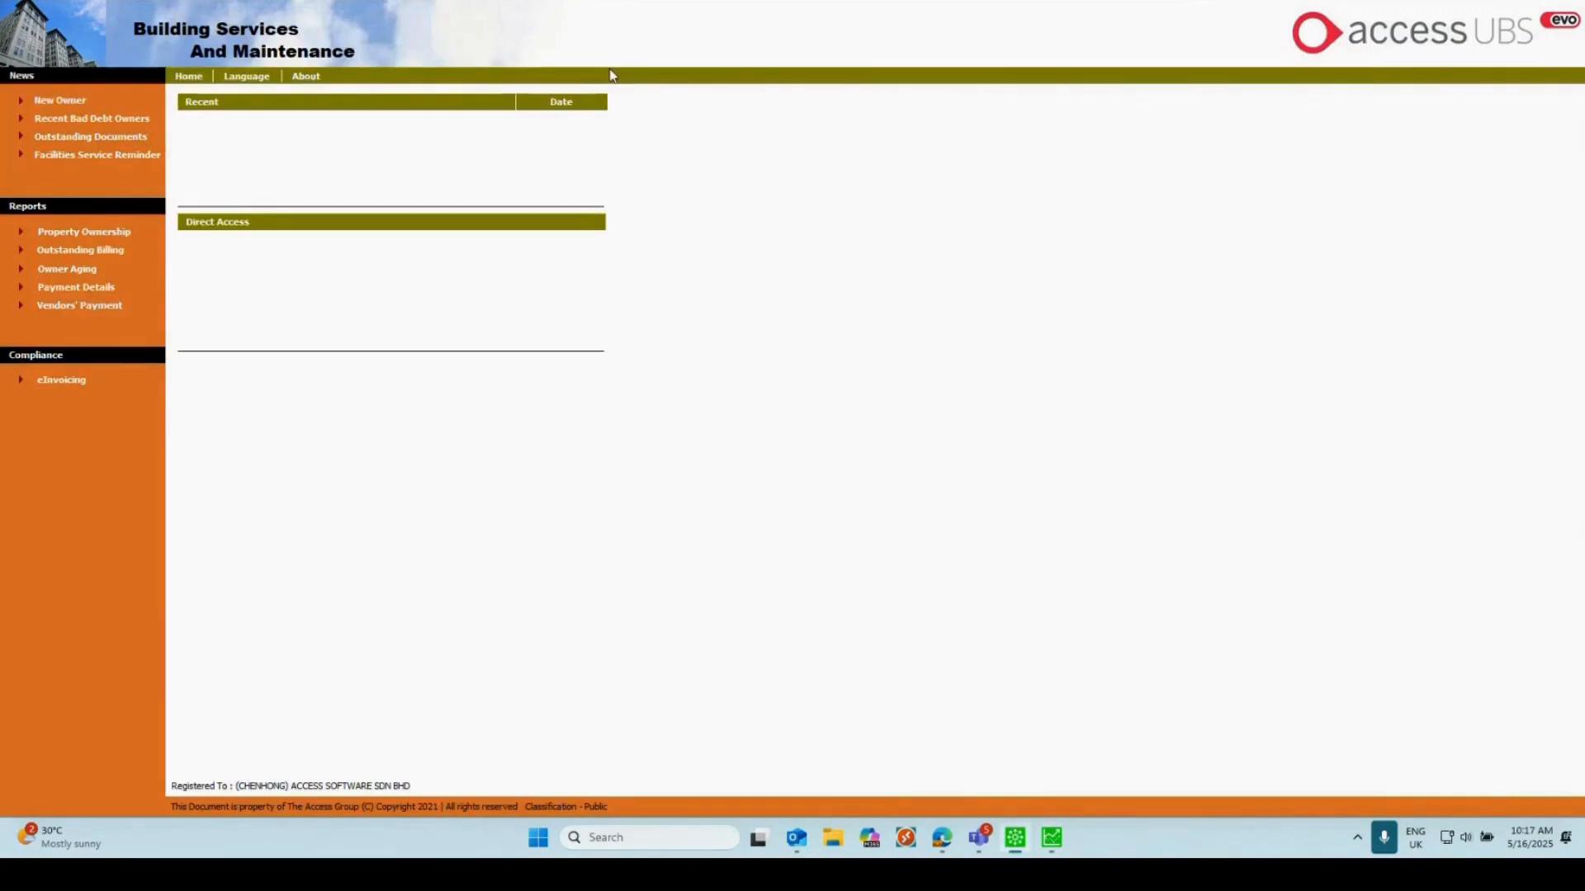
click(54, 2)
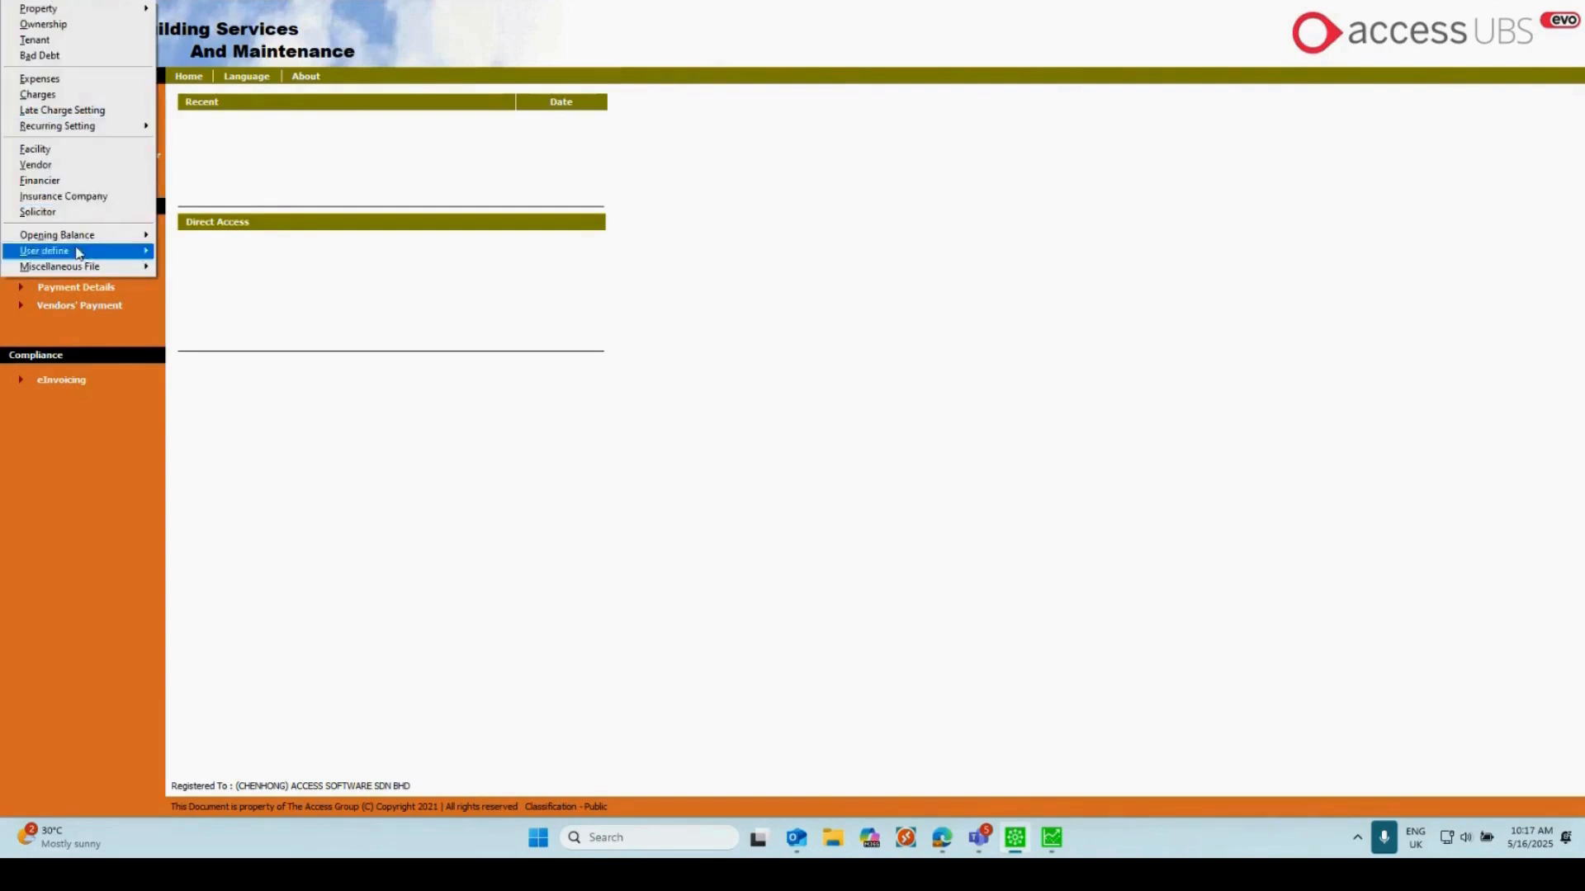
mouse_move(83, 269)
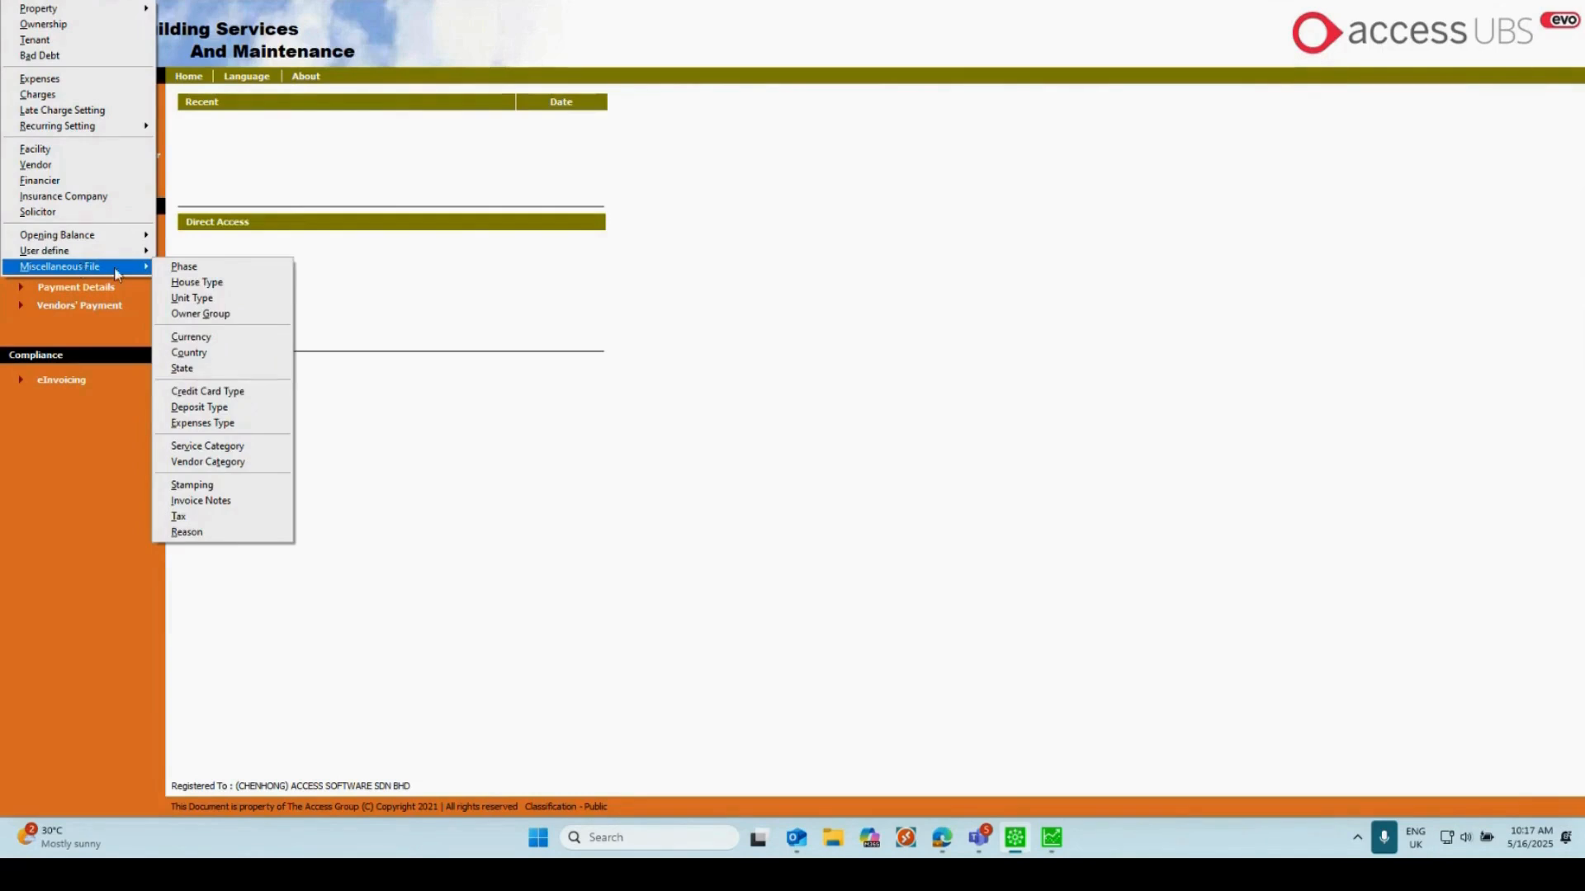
click(205, 354)
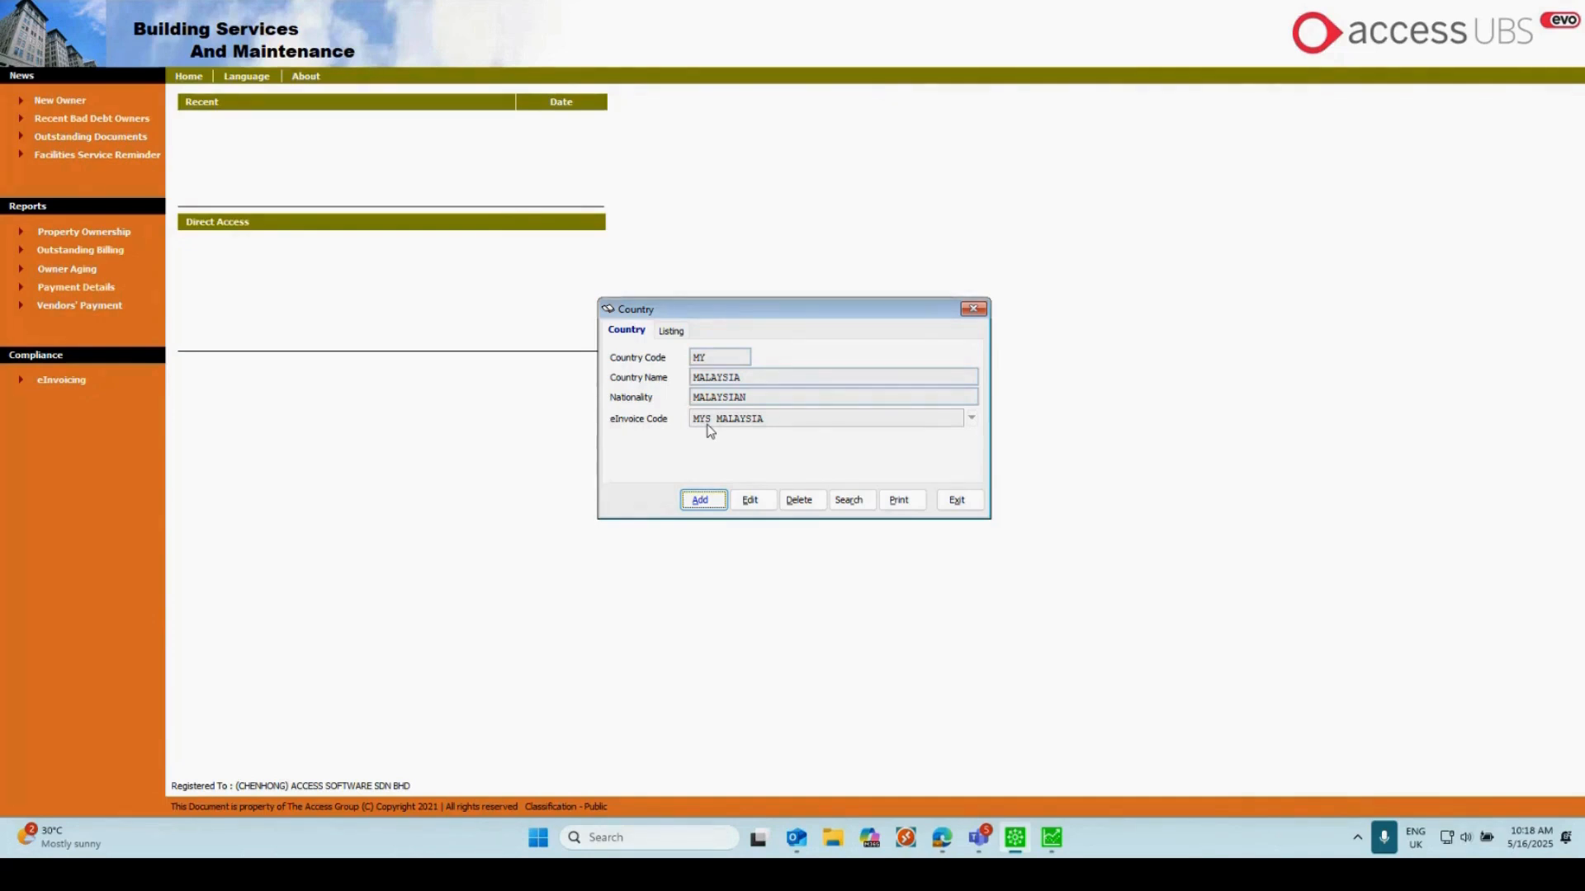
click(972, 309)
View the eInvoice code in the miscellaneous State file and close the record.
click(33, 7)
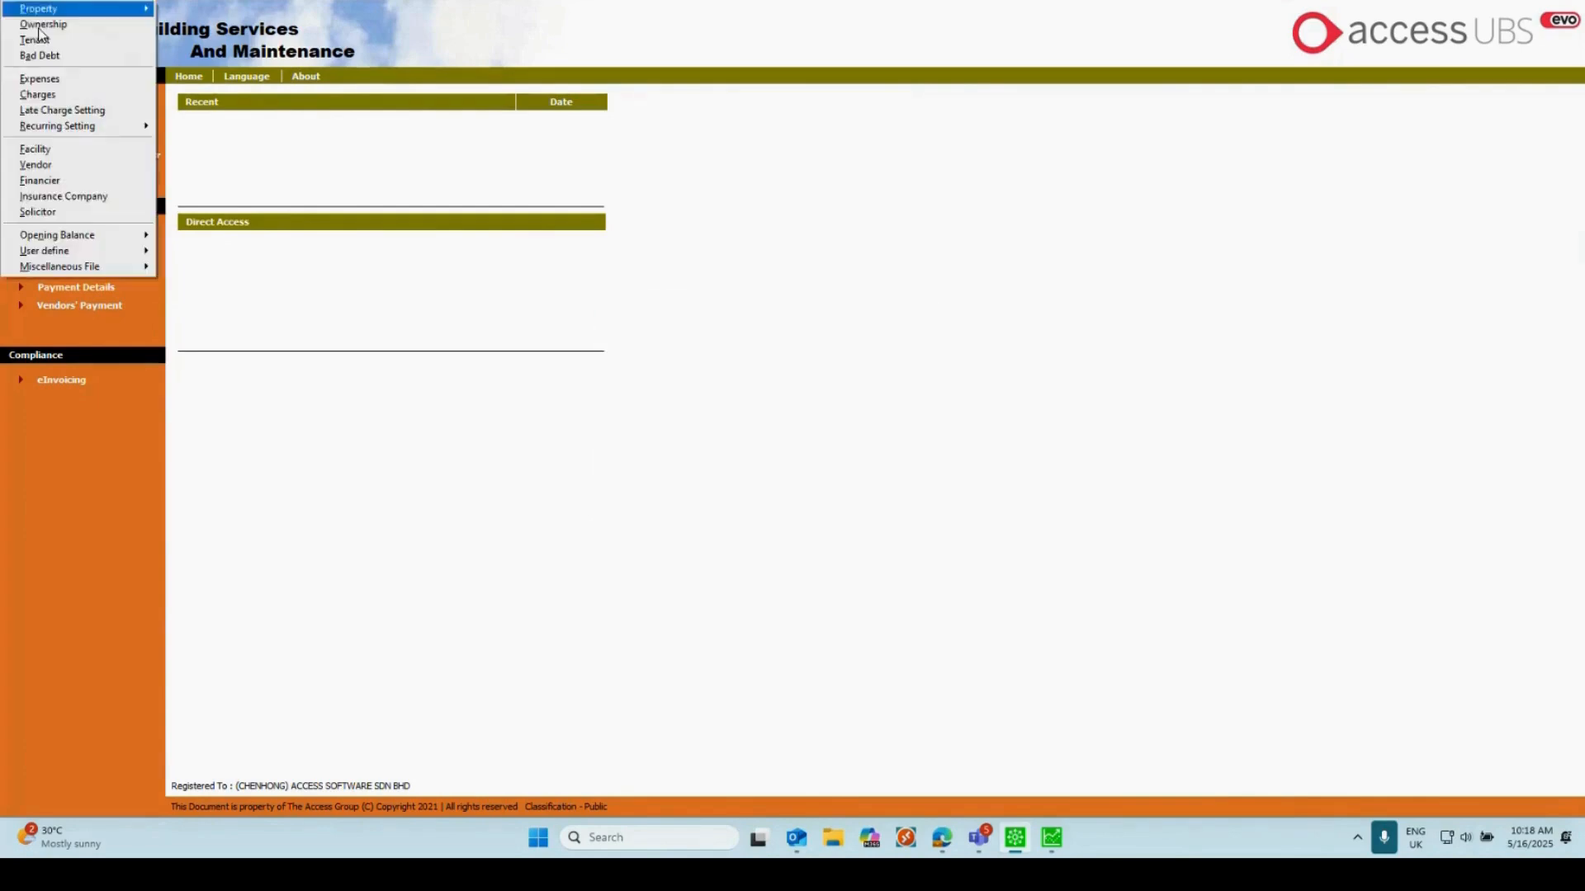
mouse_move(77, 265)
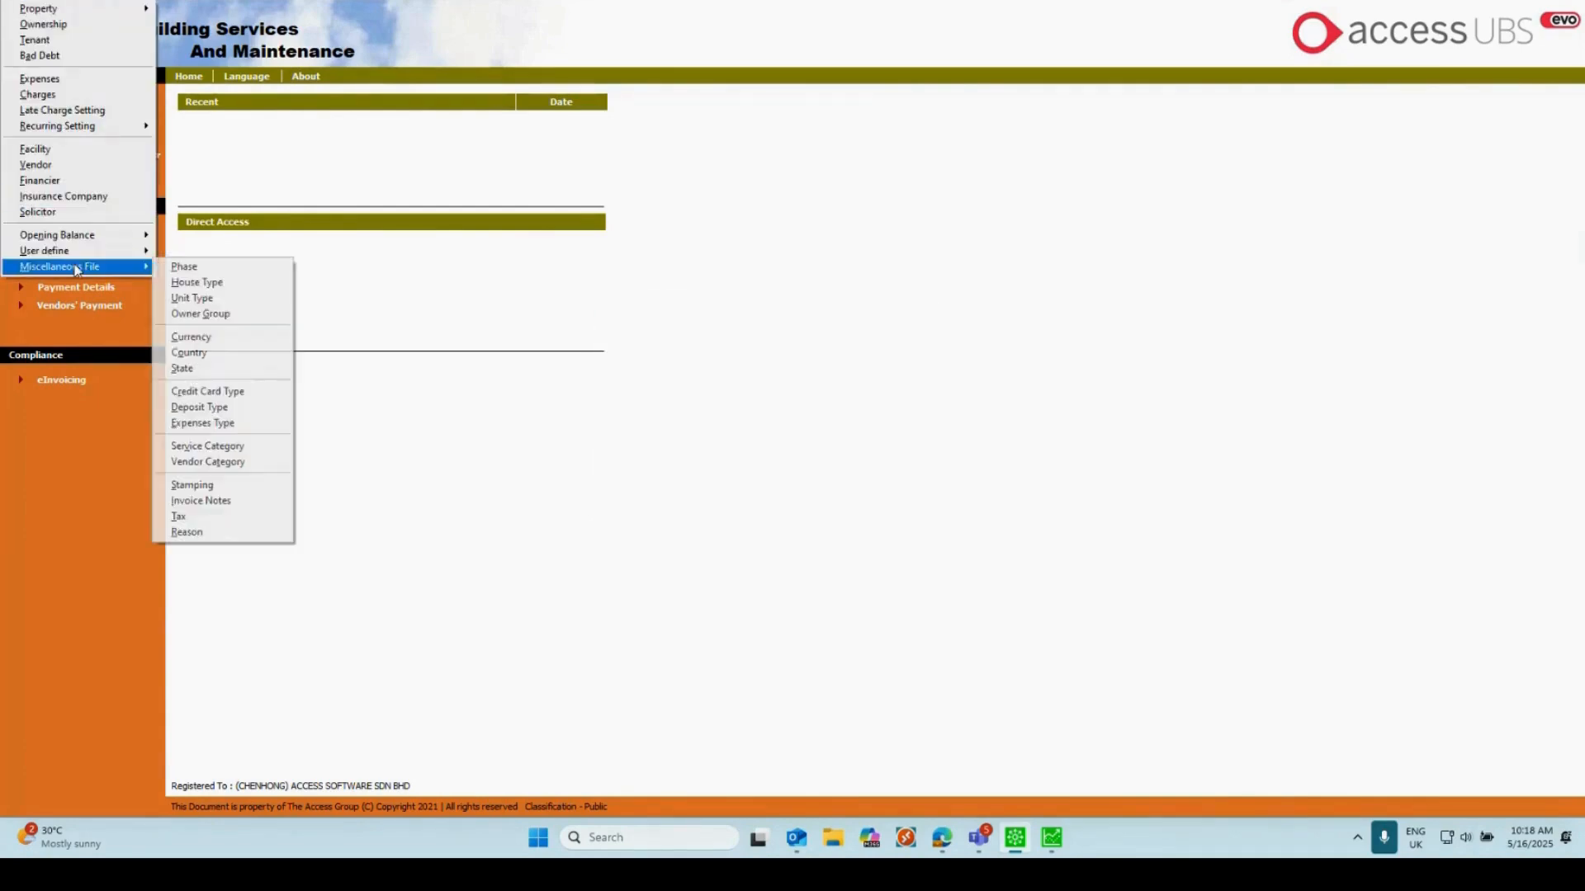
click(183, 369)
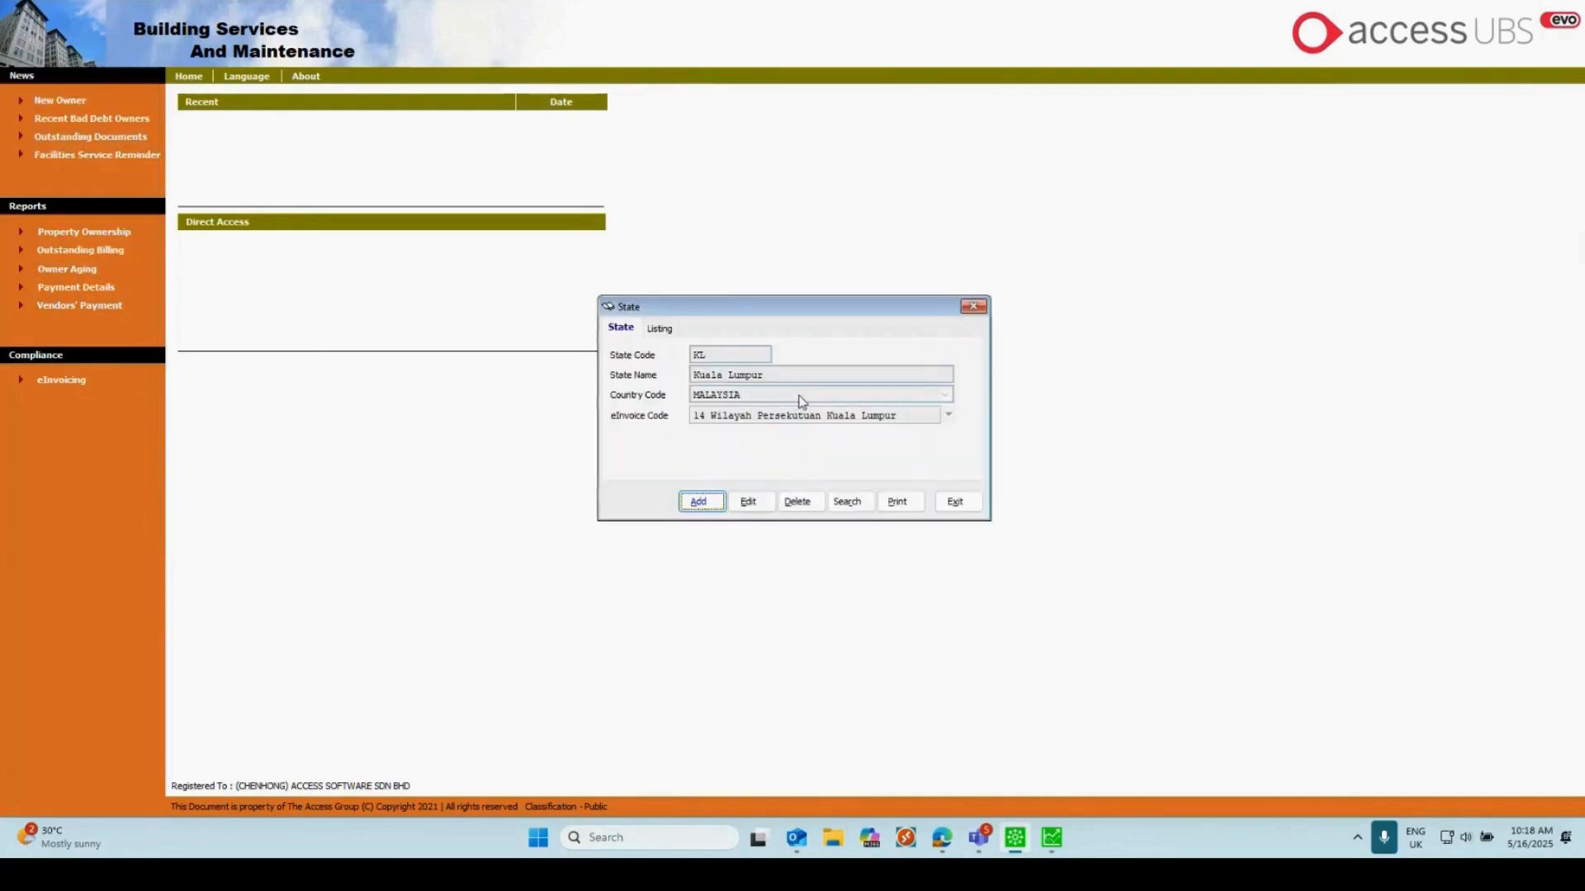
click(979, 309)
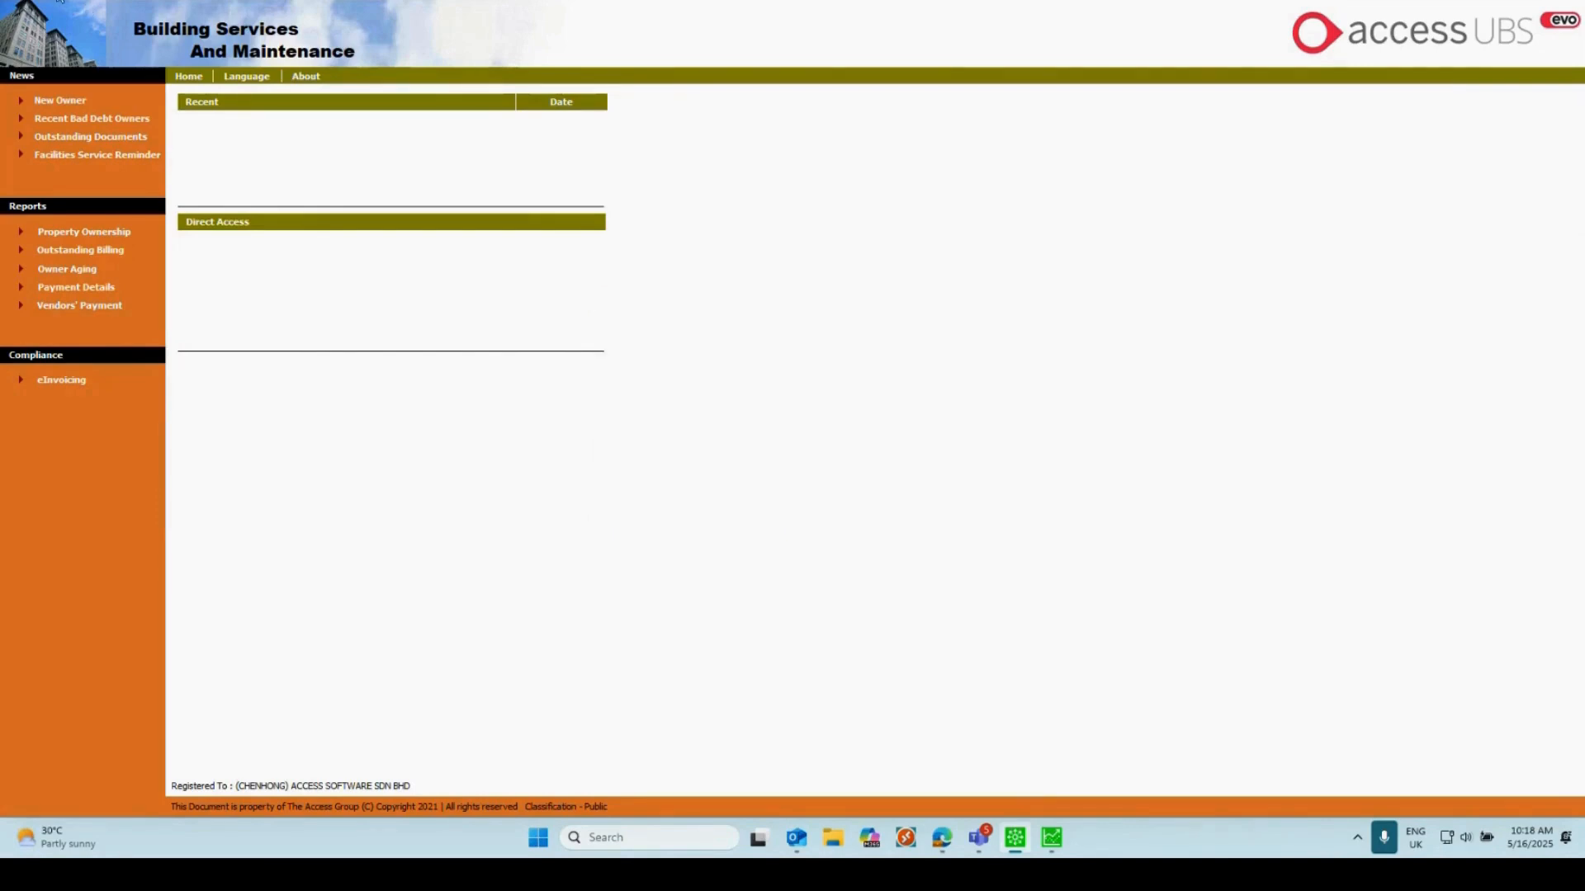
Examine the tax record's SST type and other settings in the miscellaneous Tax file and close it.
click(58, 2)
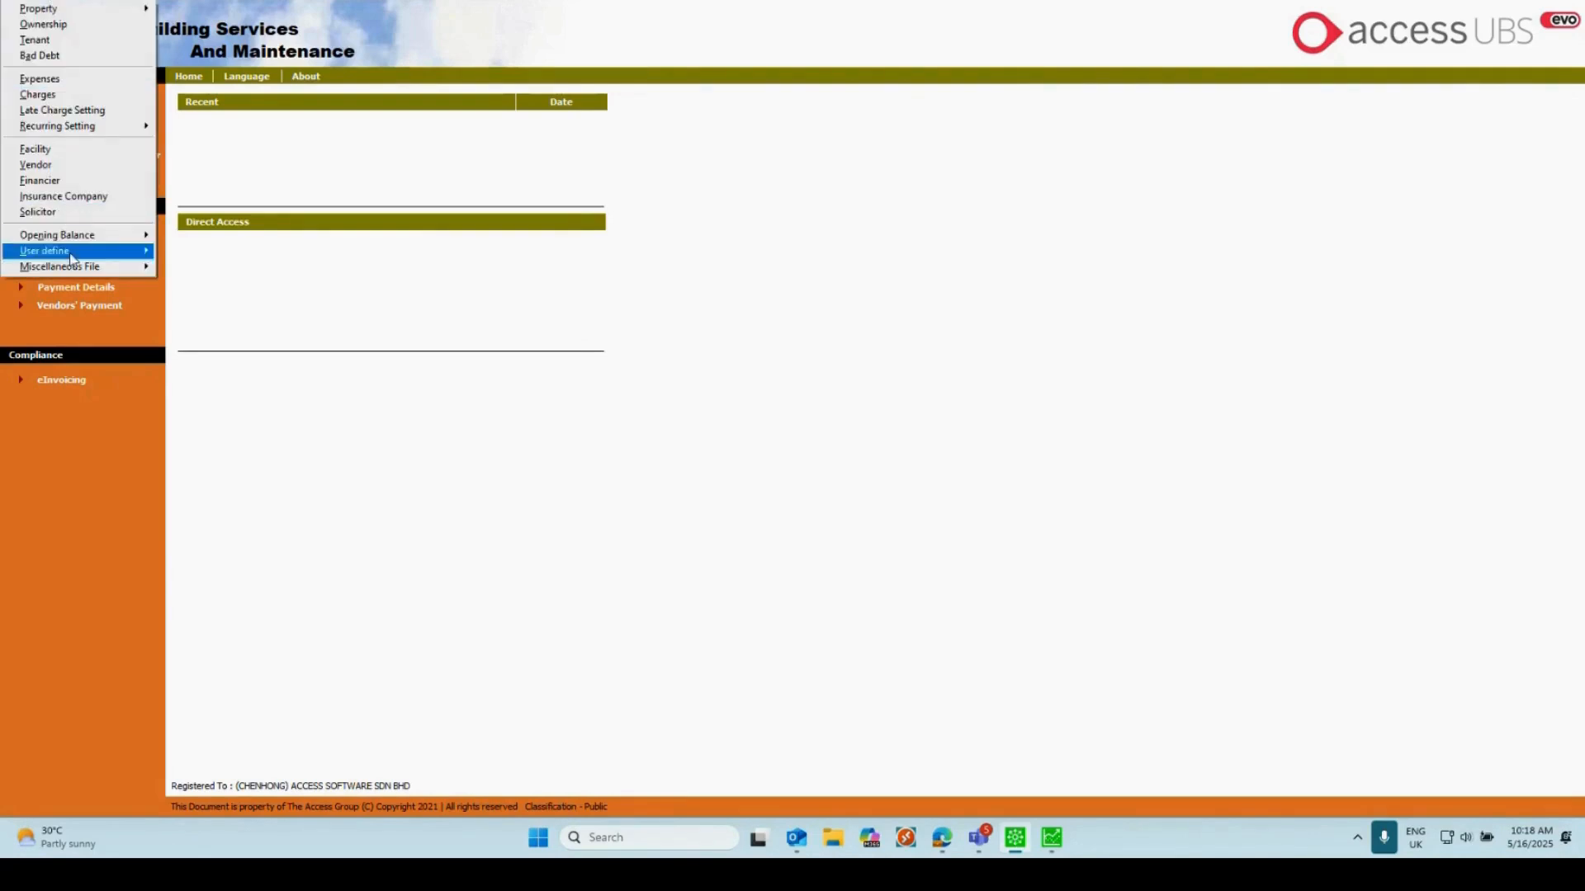
mouse_move(74, 271)
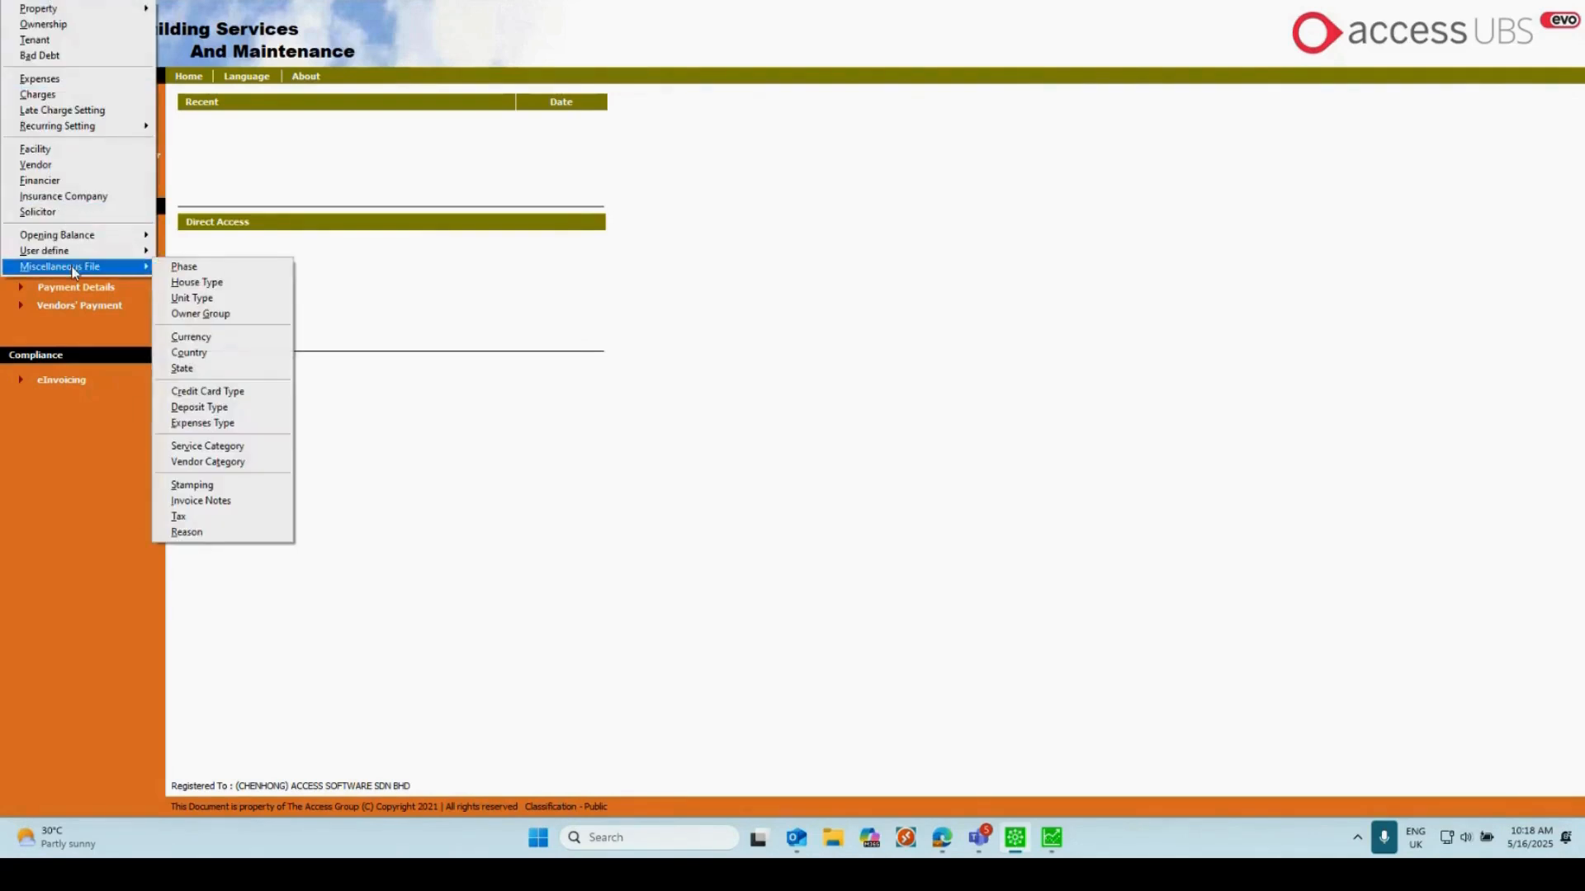
click(200, 517)
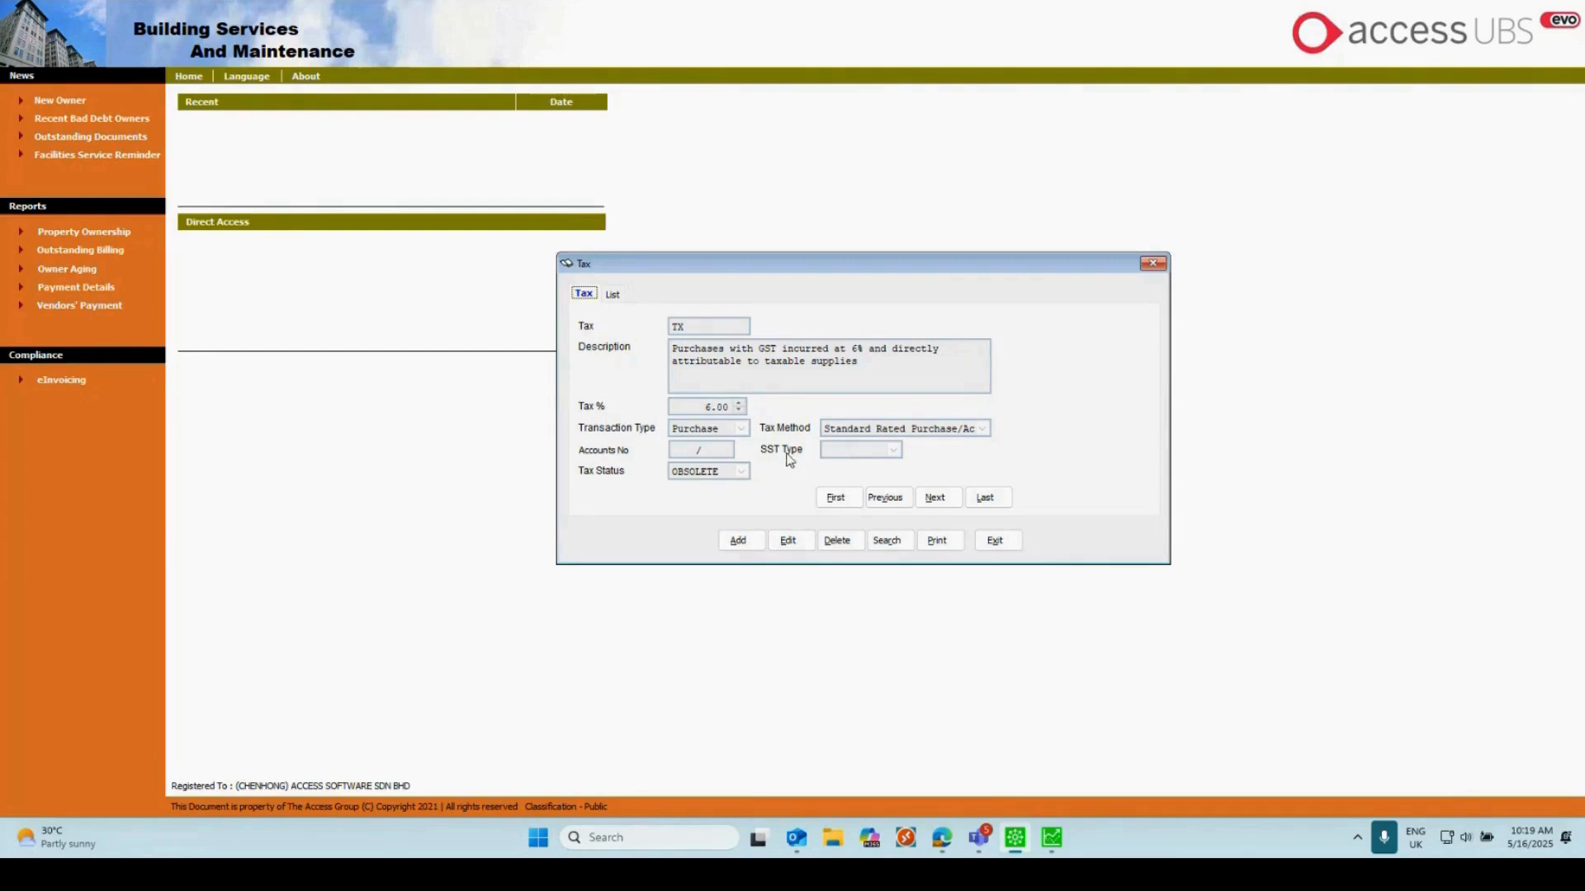
click(1153, 264)
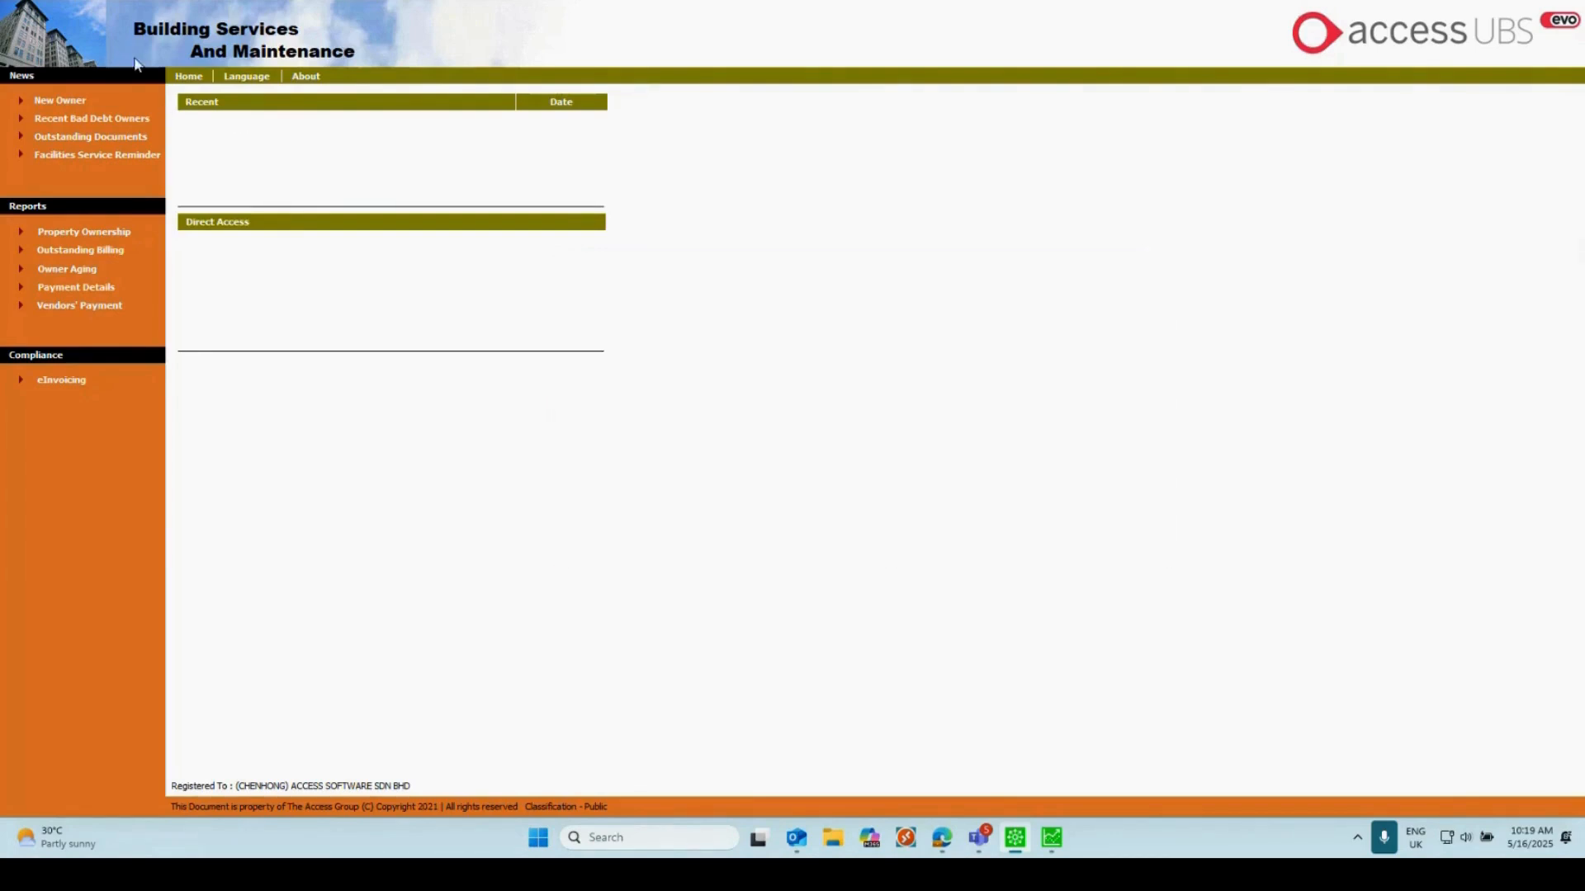
Add a new owner invoice for the first unit in the owner search list.
click(95, 3)
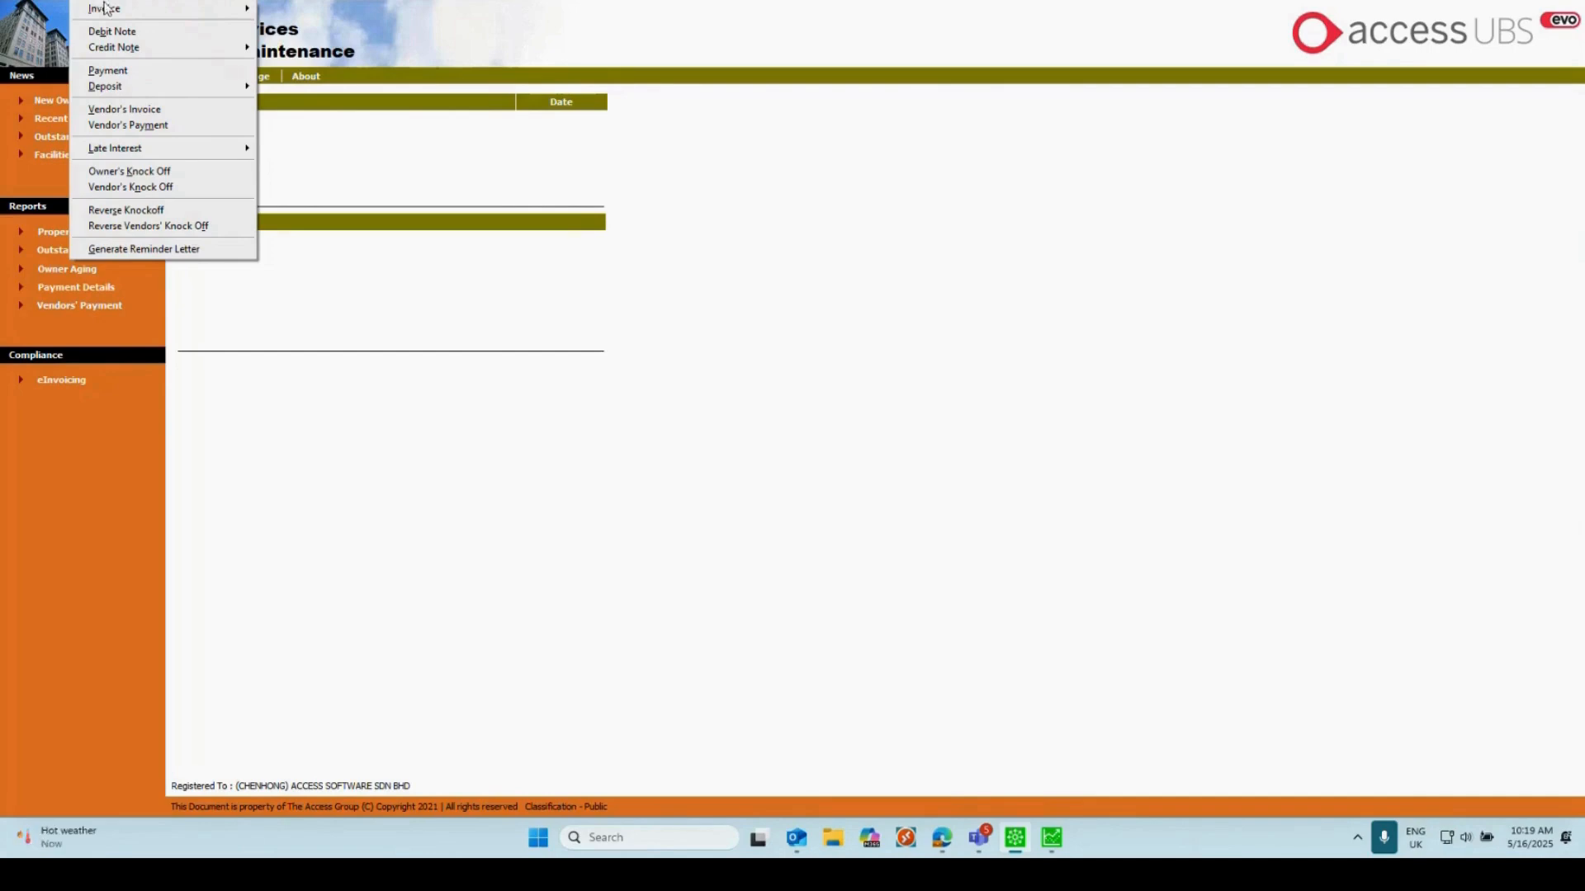
mouse_move(104, 8)
click(353, 13)
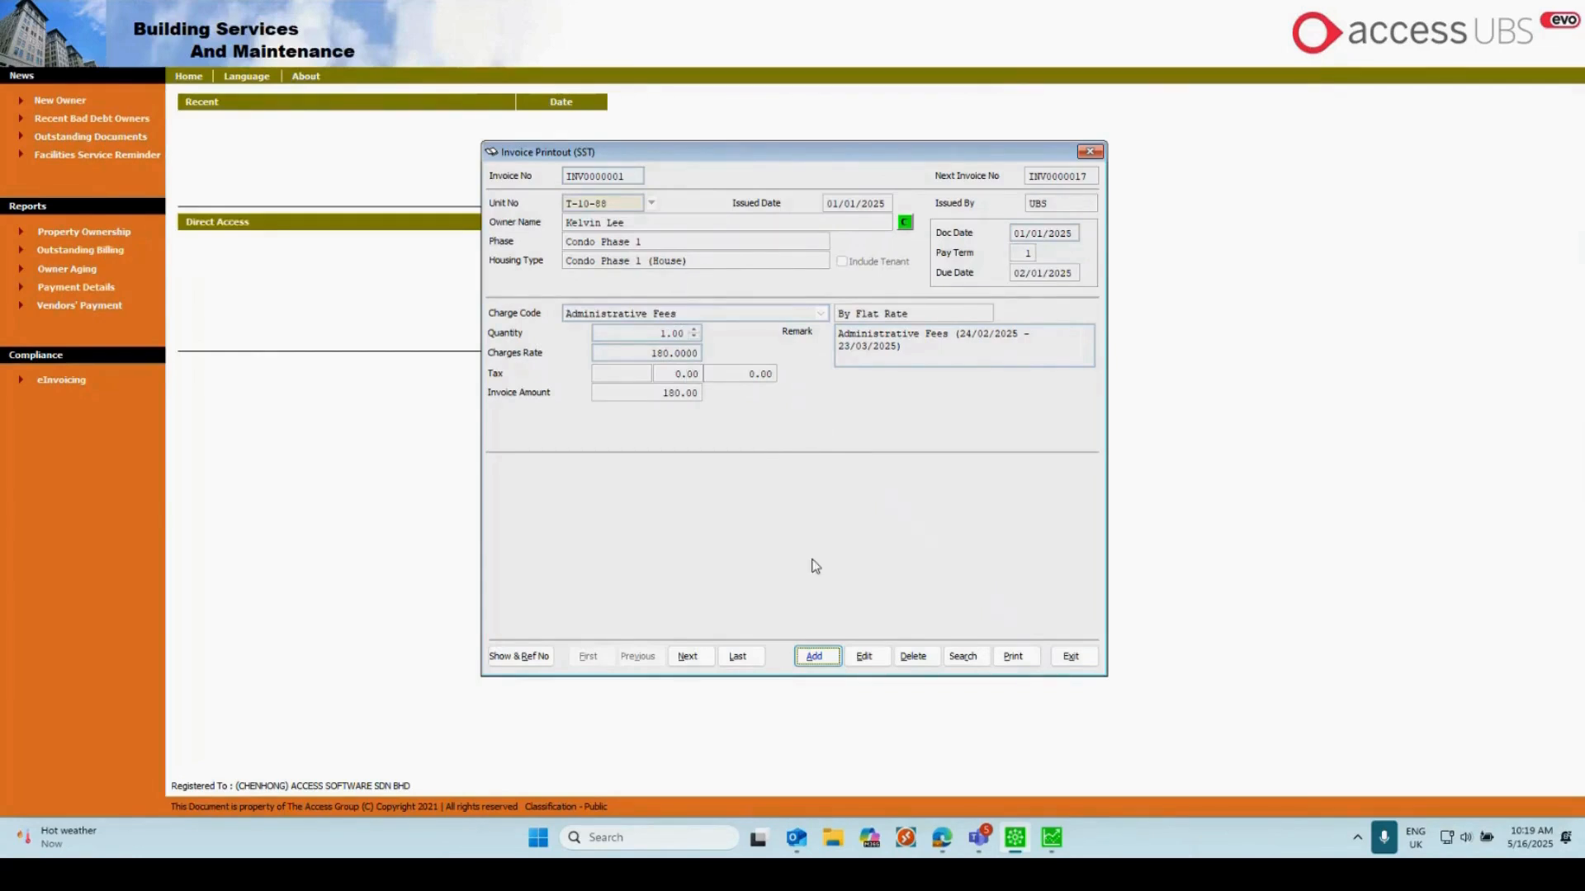
click(816, 656)
click(651, 203)
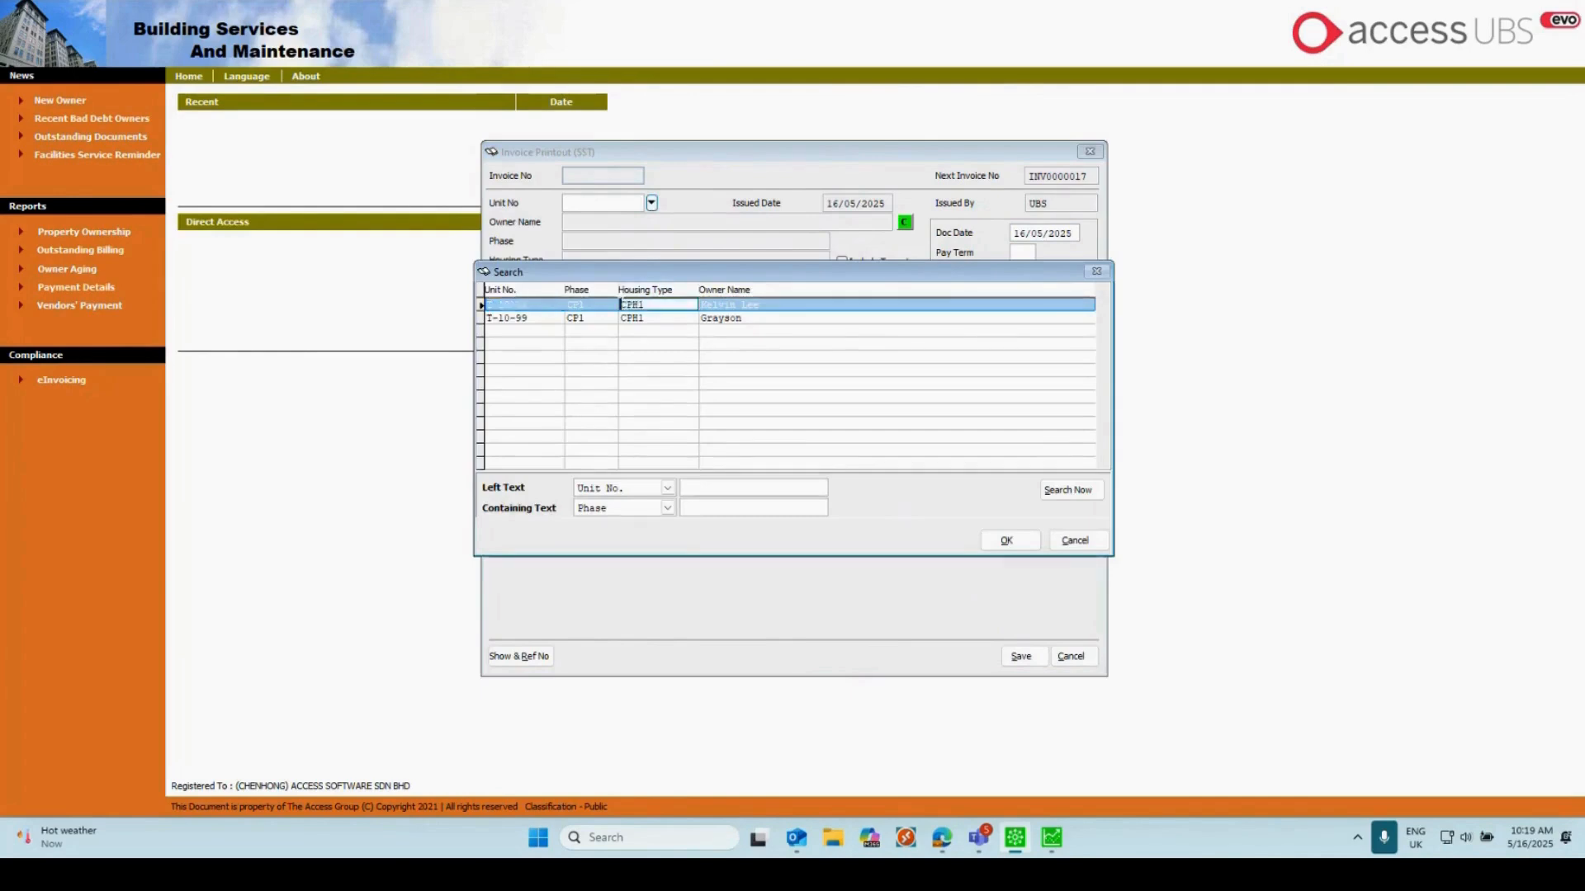
double_click(619, 304)
Bill the Administrative Fees charge code at a rate of 180, save the invoice and close the invoice window.
click(819, 314)
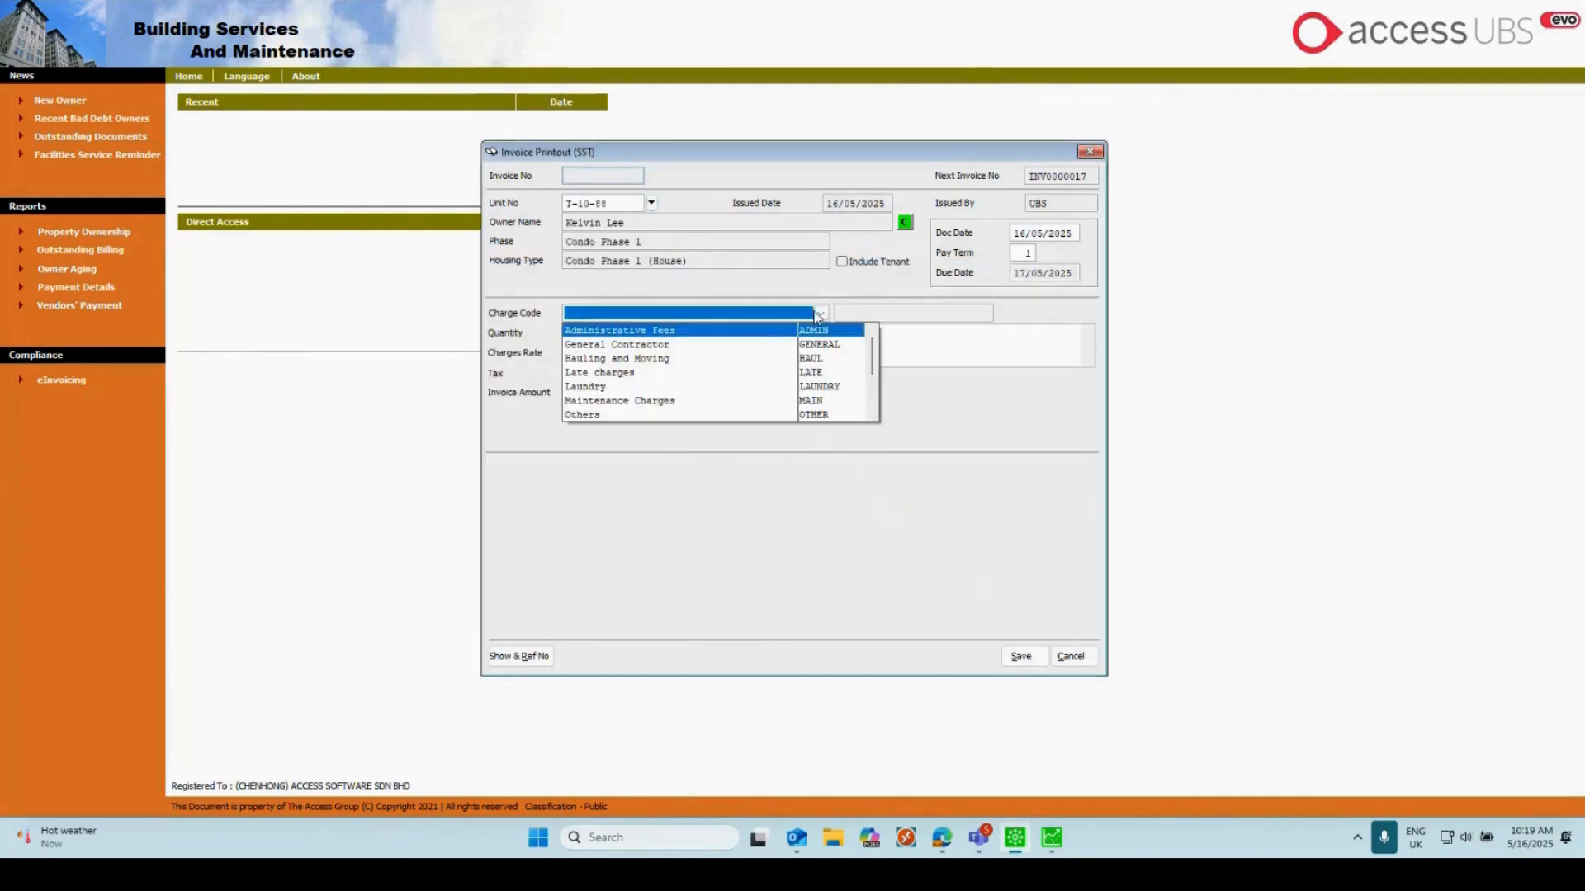
click(769, 332)
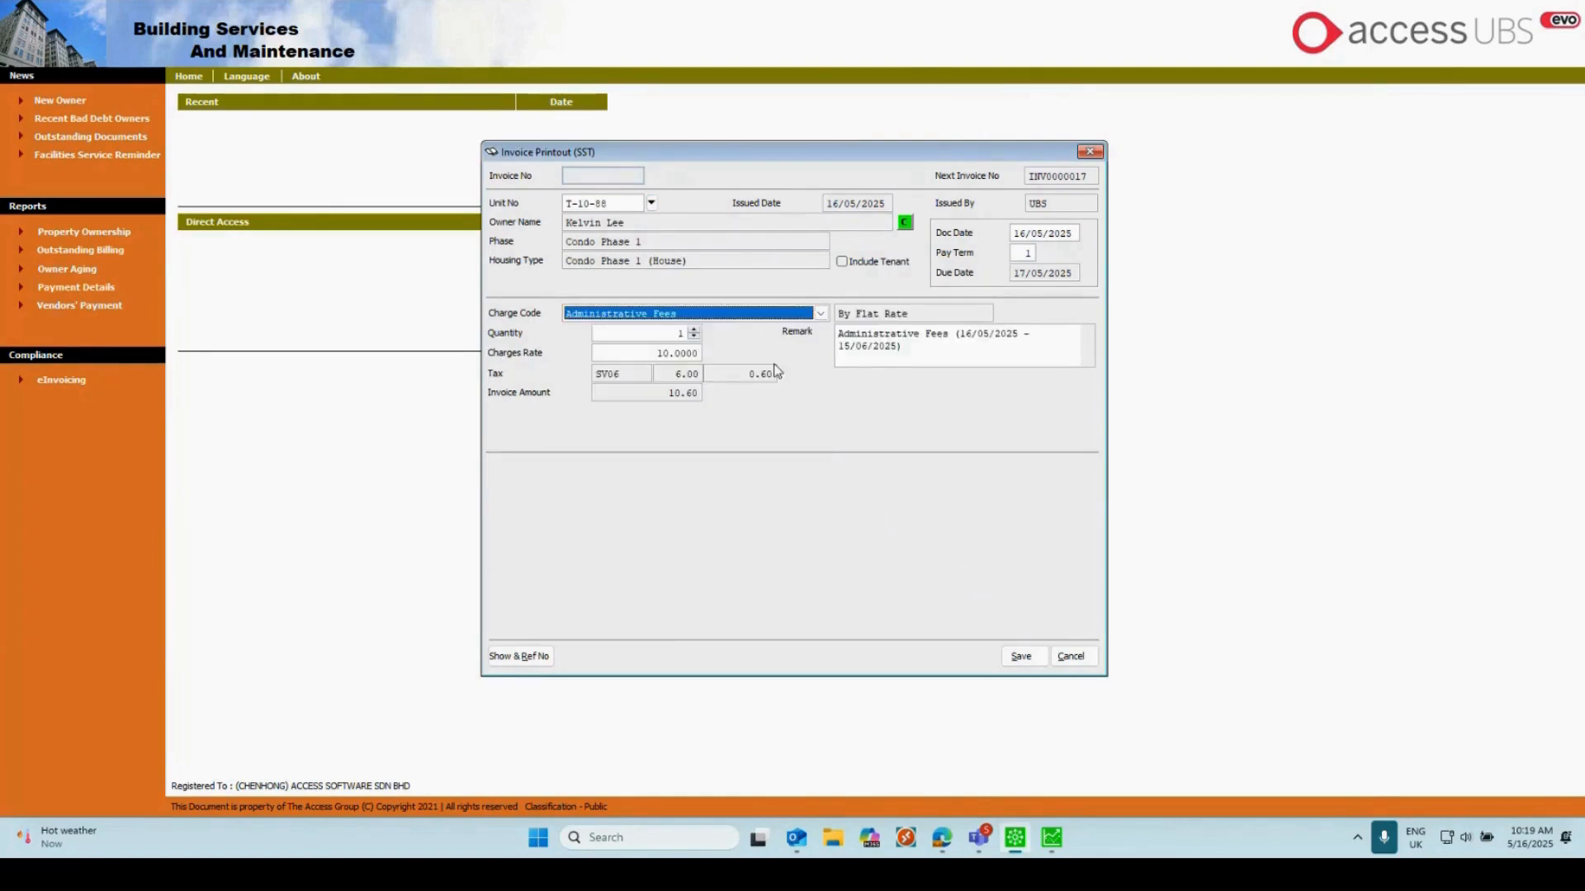
double_click(648, 353)
text(180)
key(Tab)
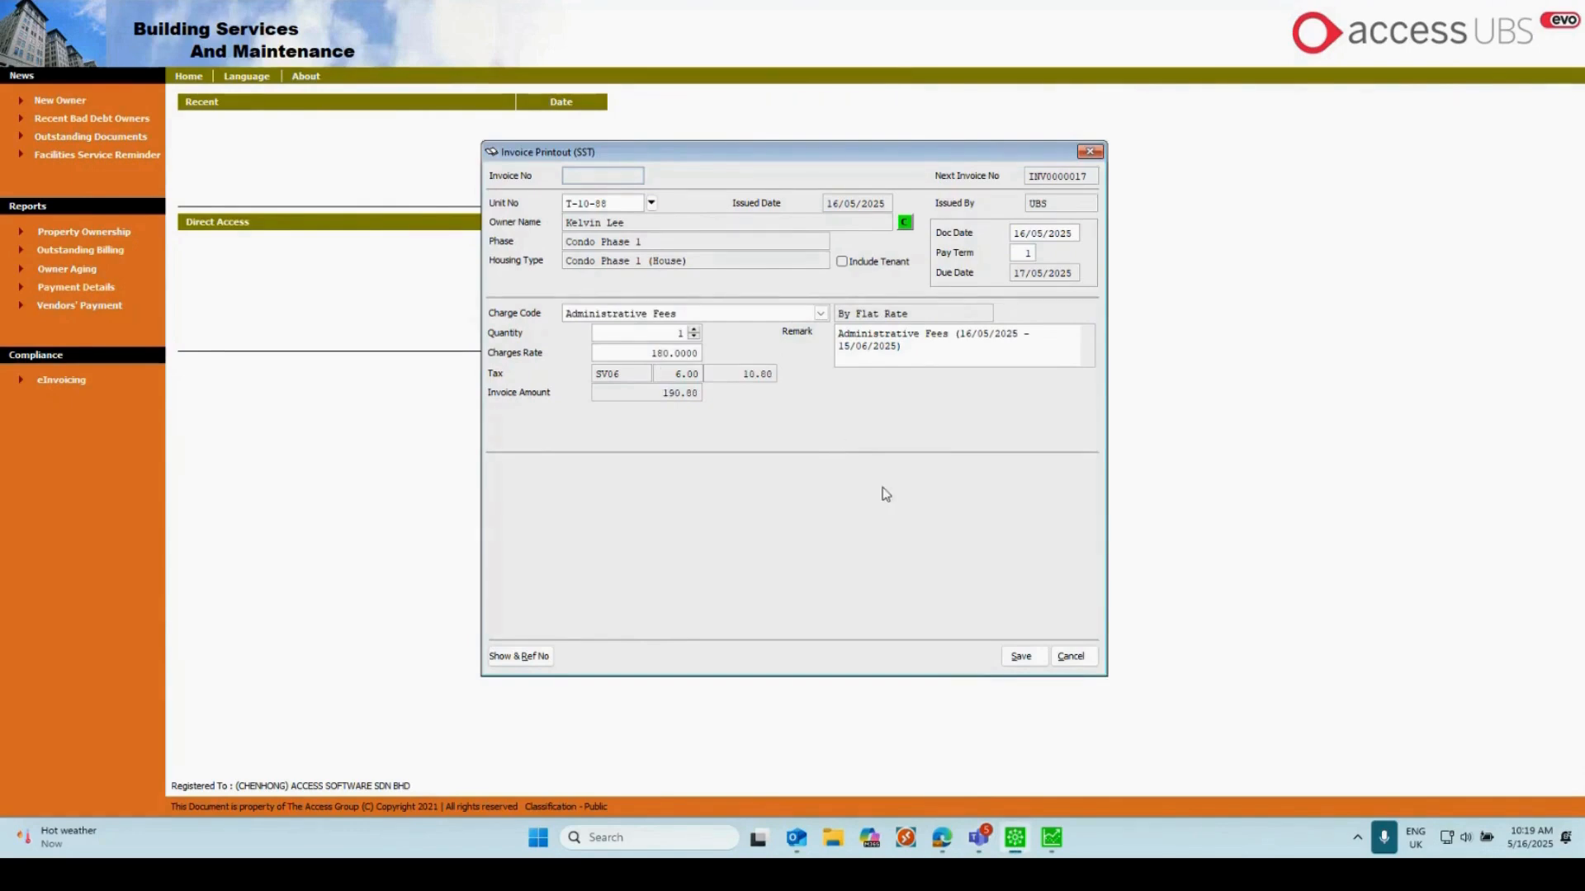
click(1021, 656)
click(1090, 152)
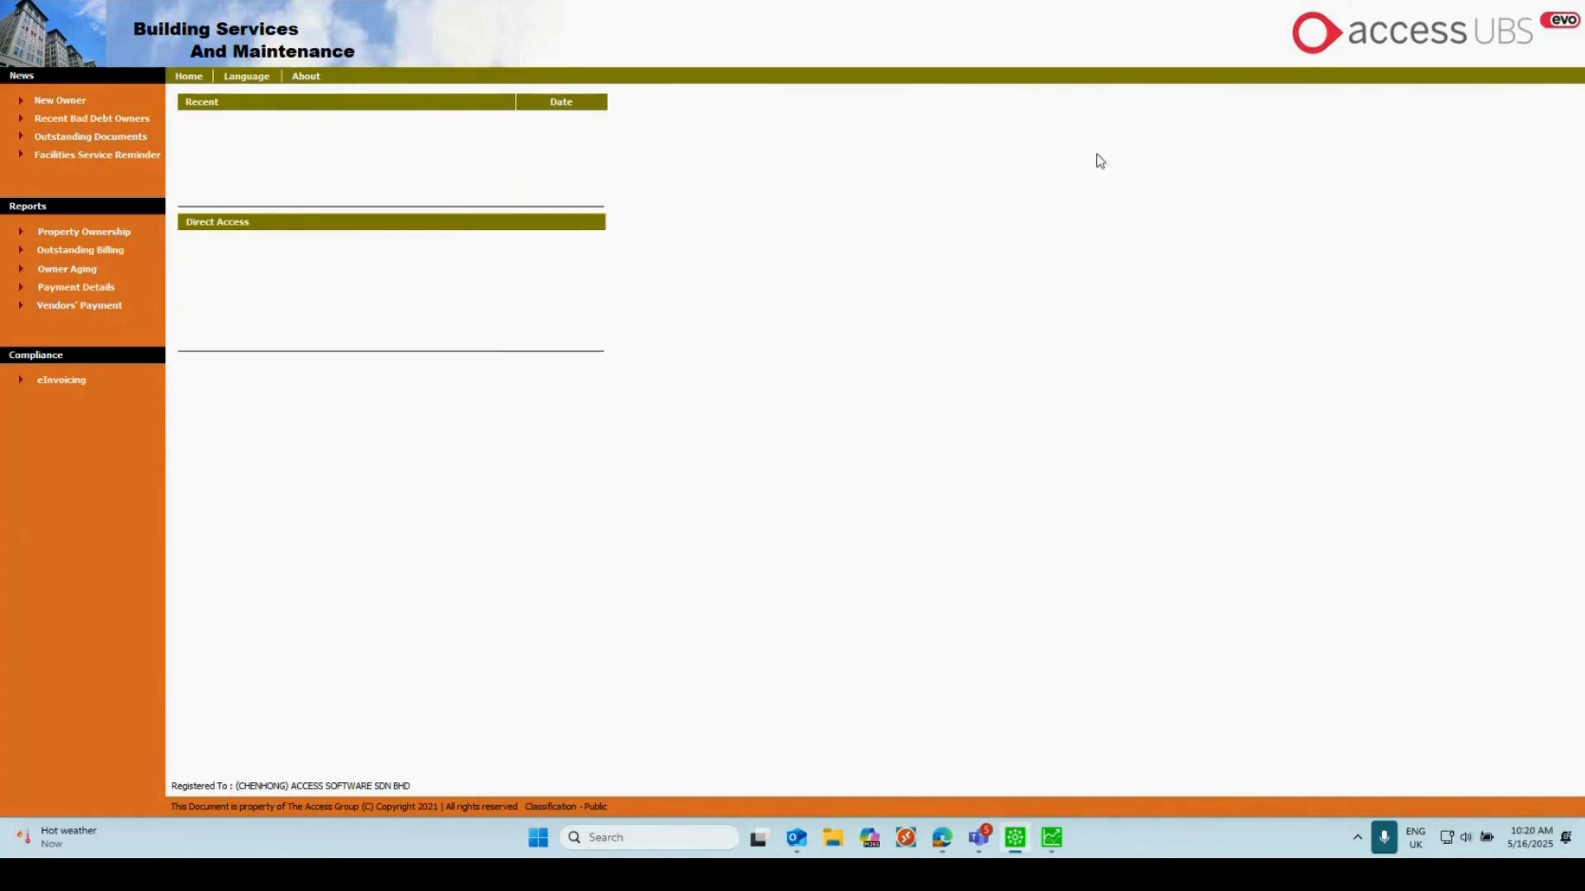
Switch to BSM eInvoicing, retrieve the BSM transactions and transmit invoice INV0000017.
click(1052, 838)
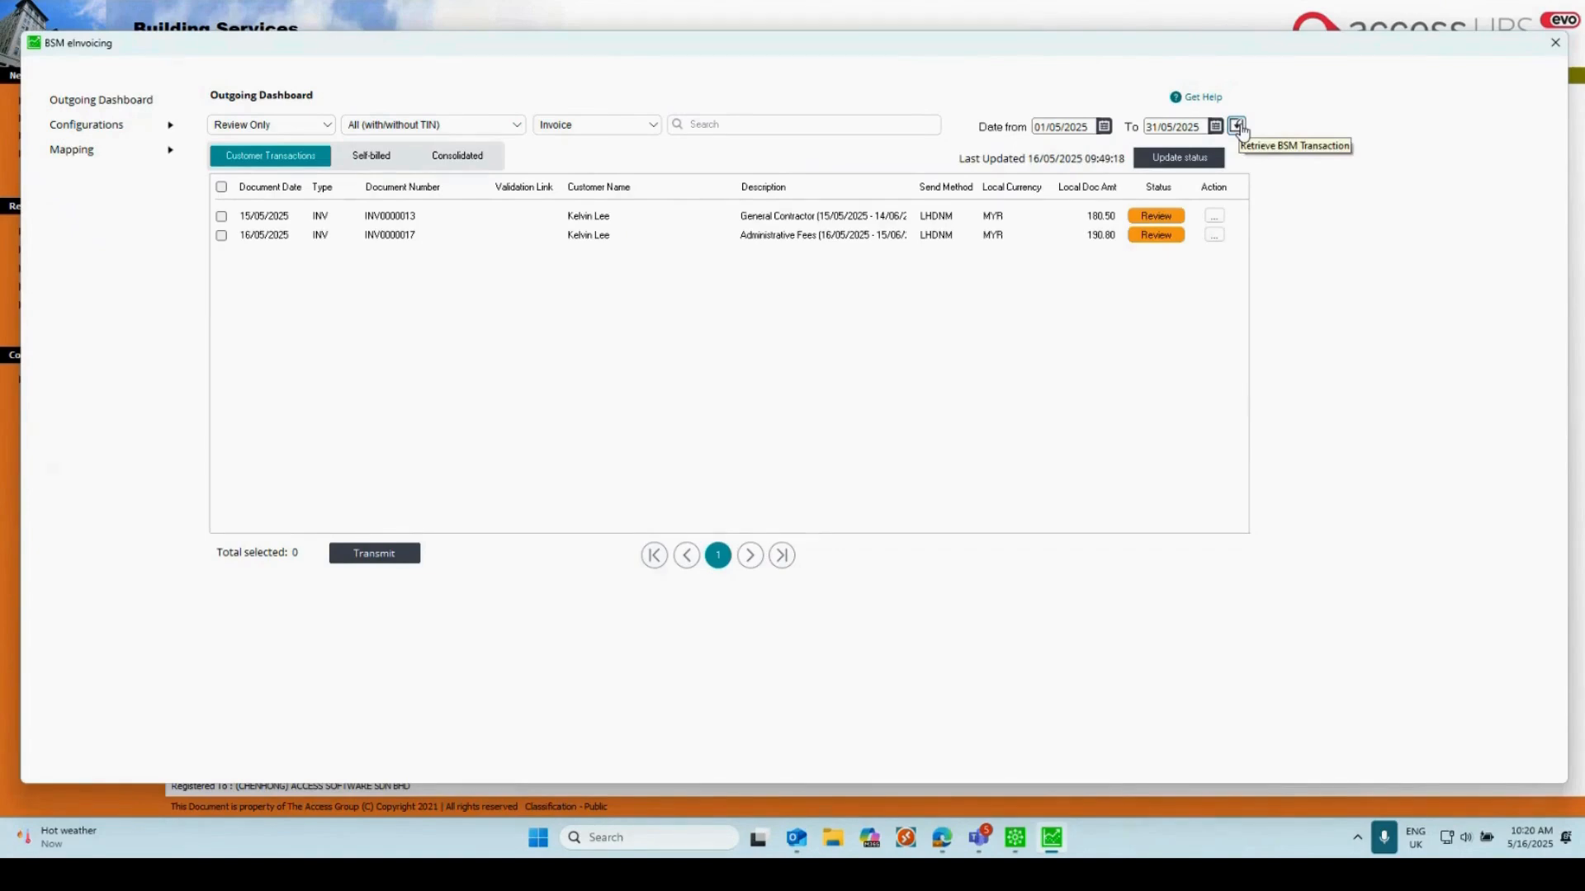
click(894, 40)
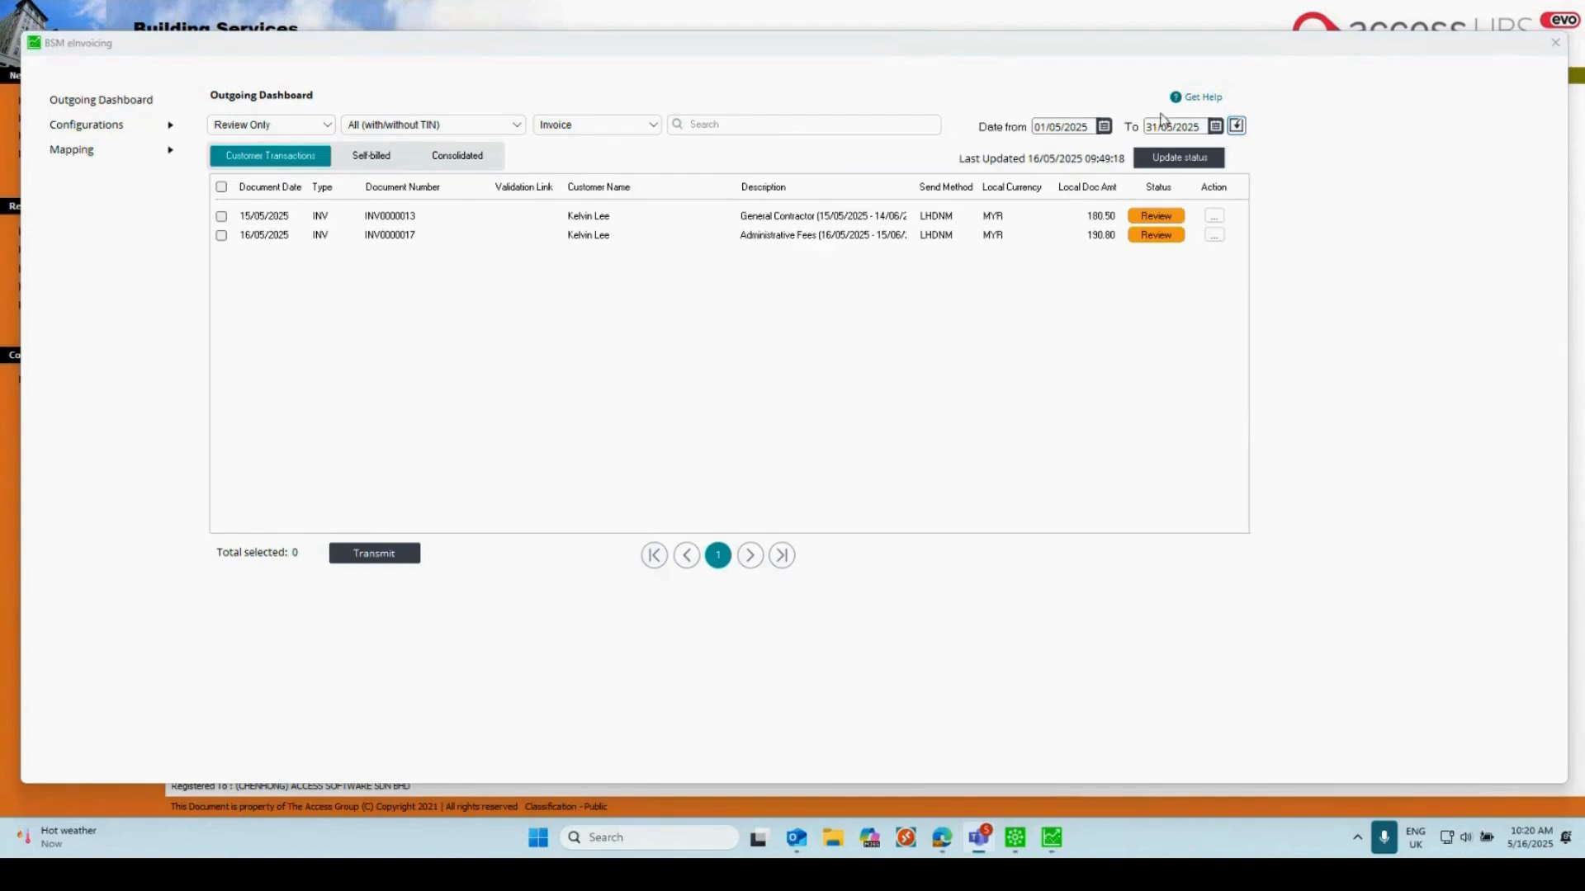
click(1236, 126)
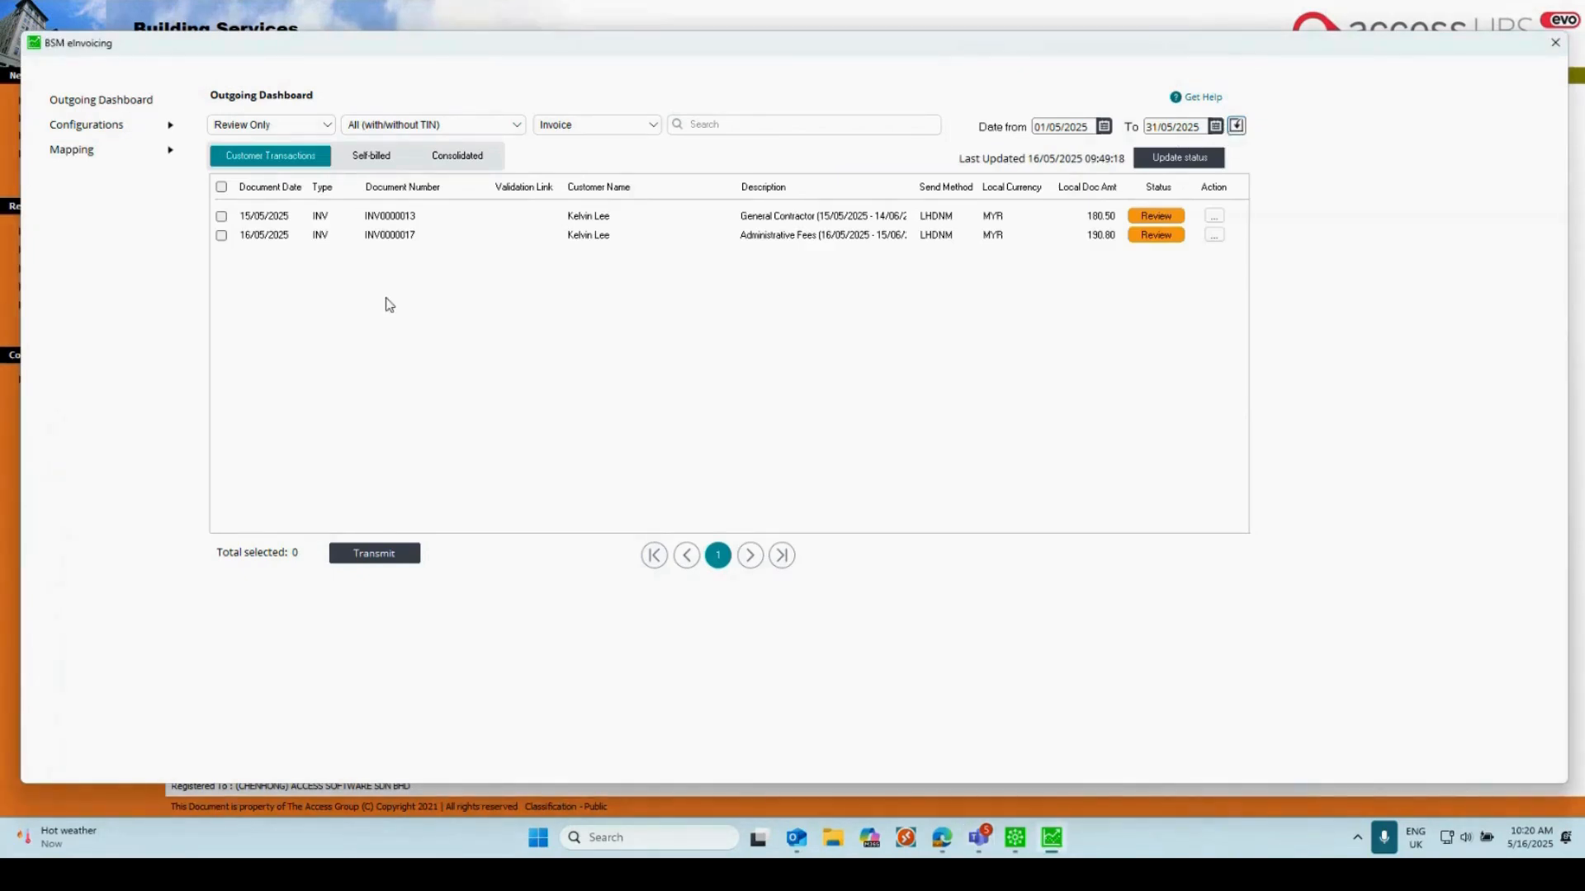
click(221, 236)
click(371, 554)
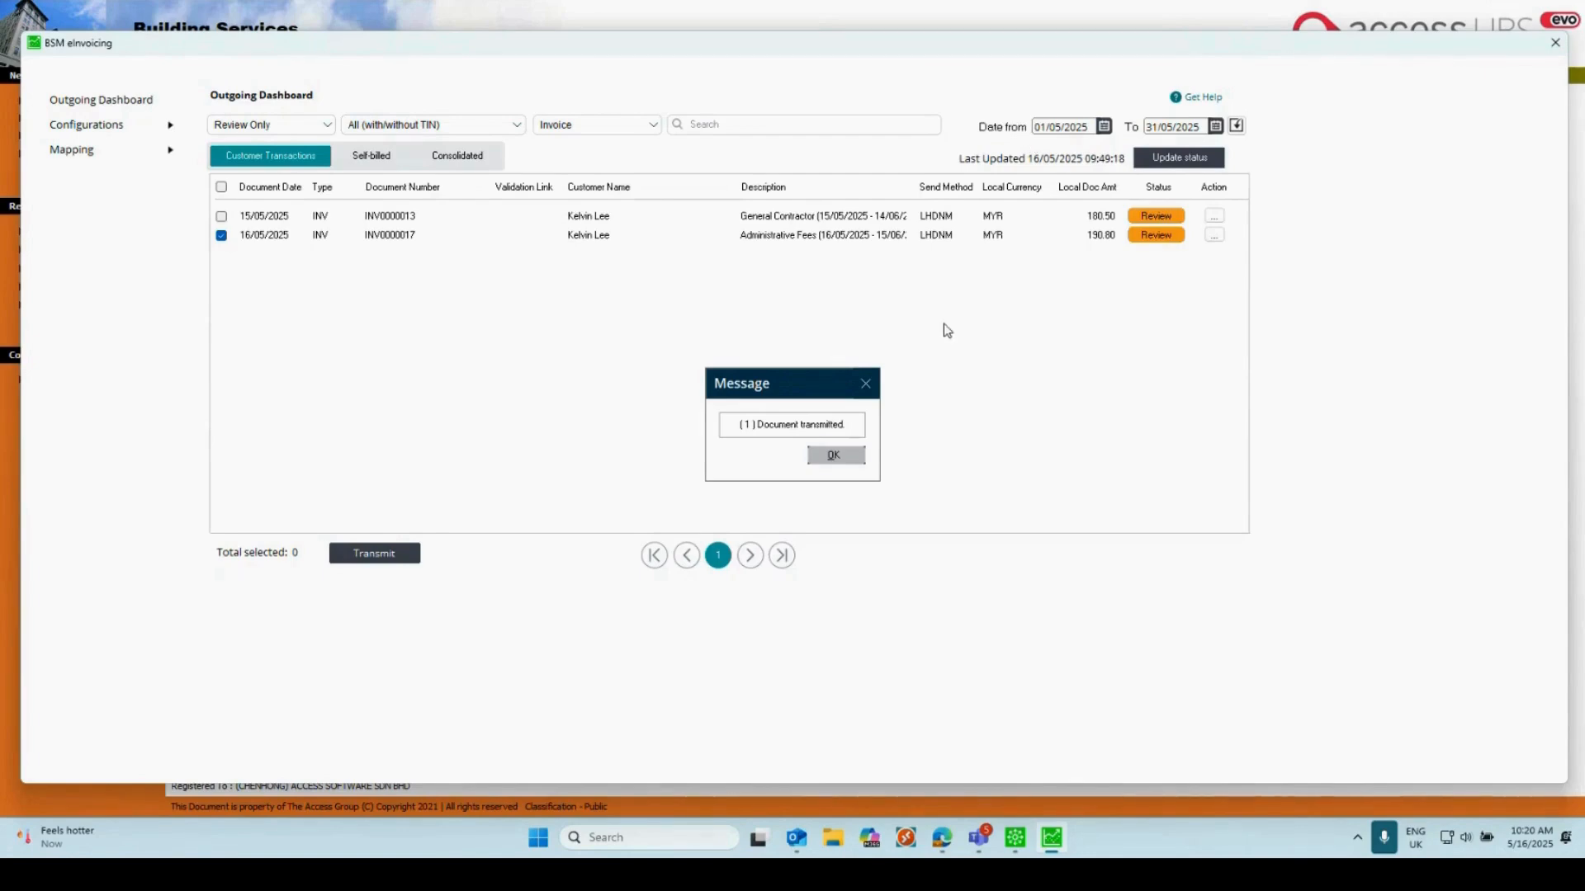
click(838, 457)
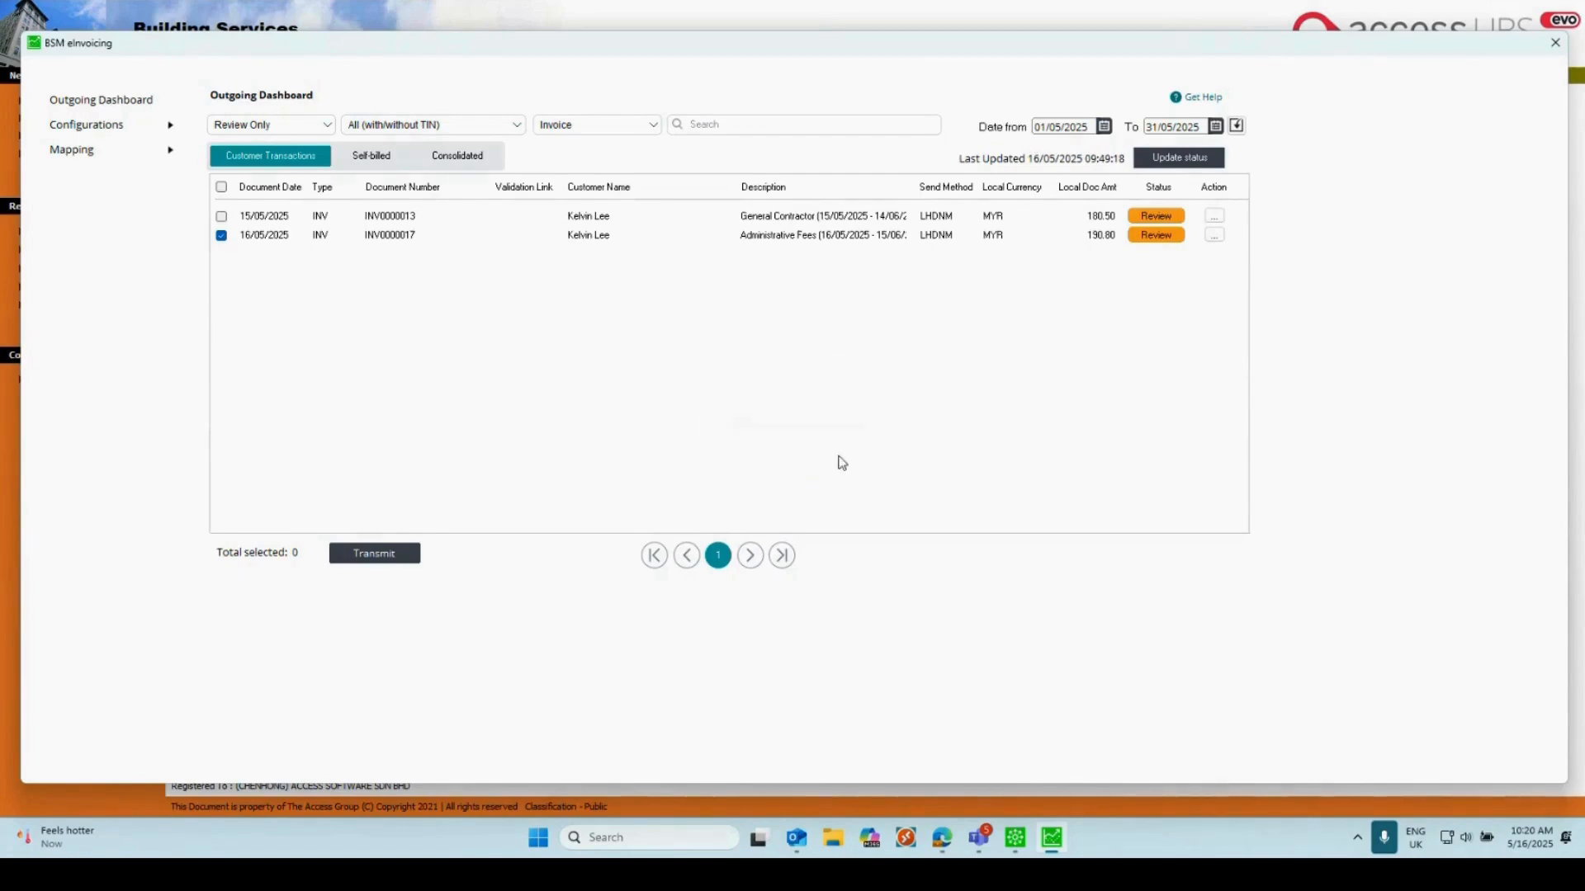
Show all documents in the outgoing dashboard and update their transmission status.
click(328, 124)
click(239, 141)
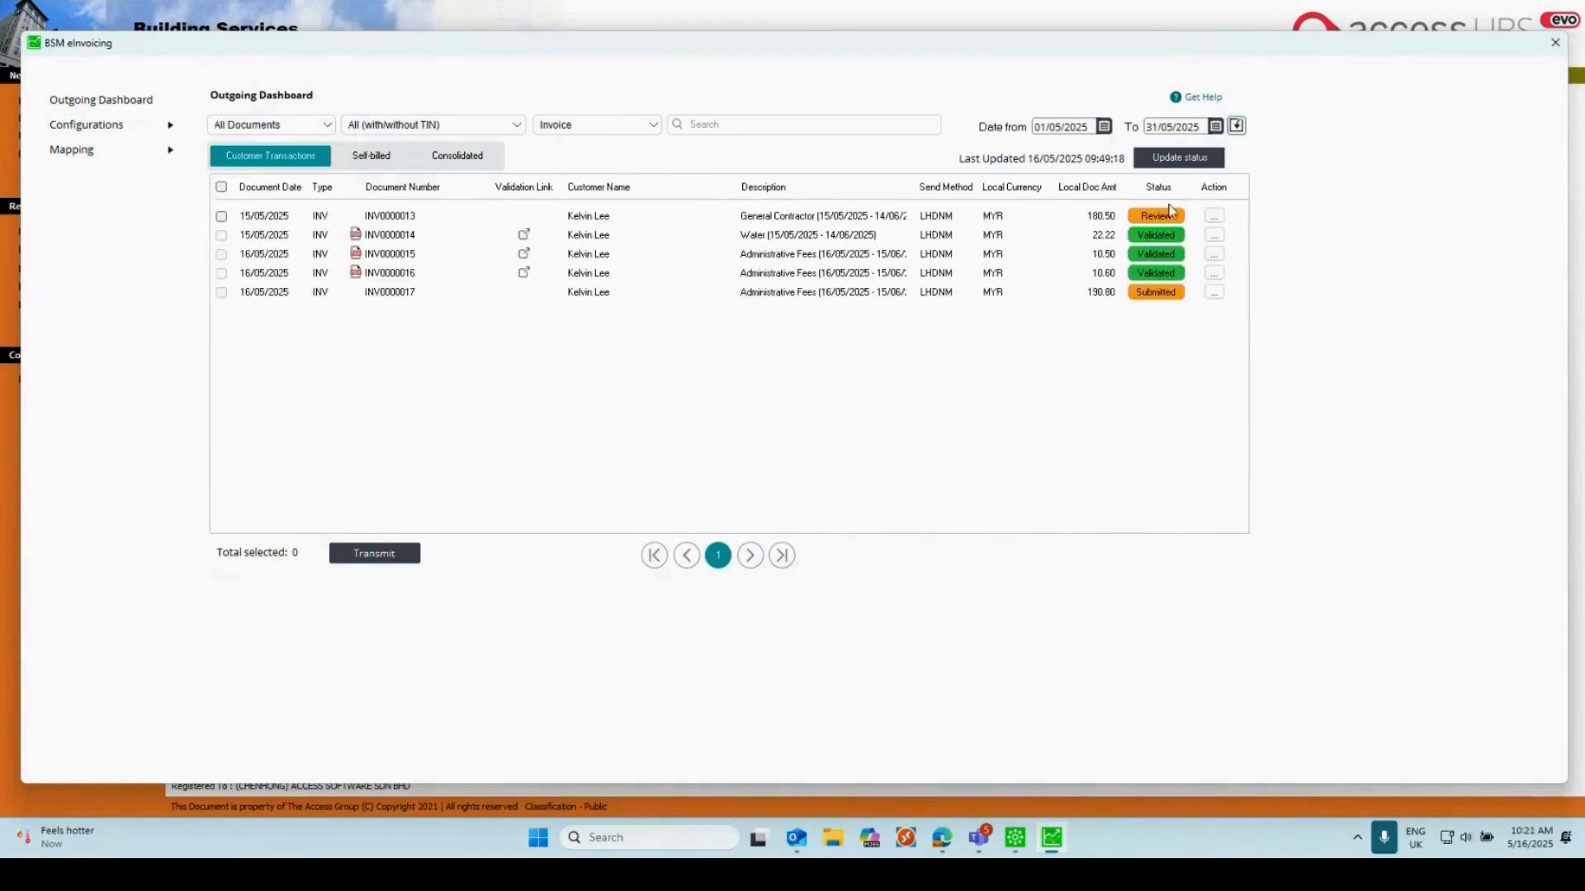
click(1178, 162)
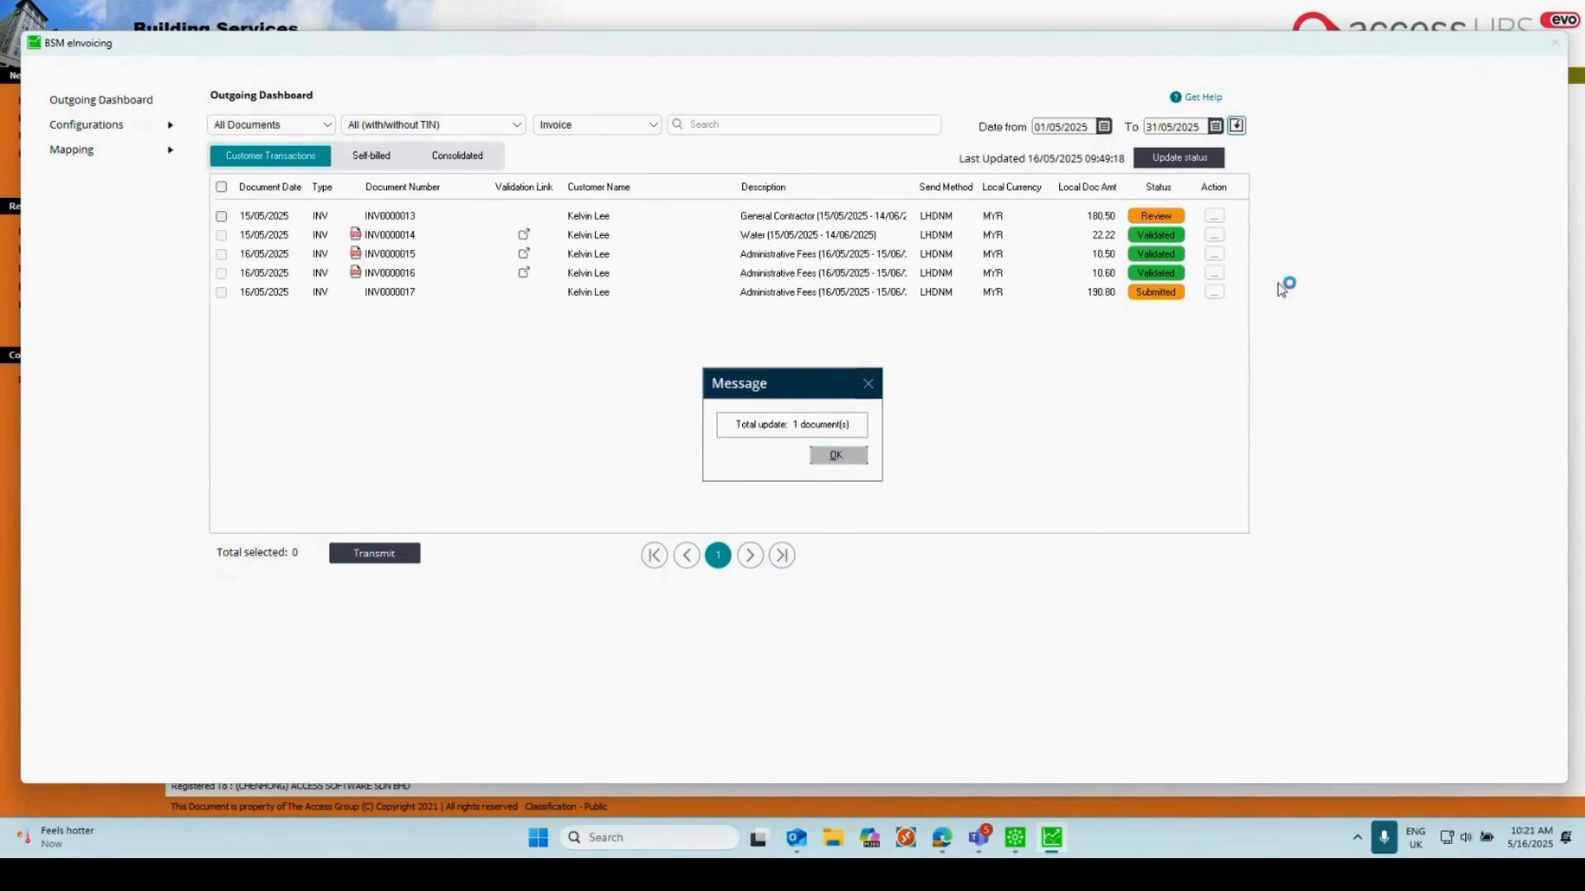
click(837, 455)
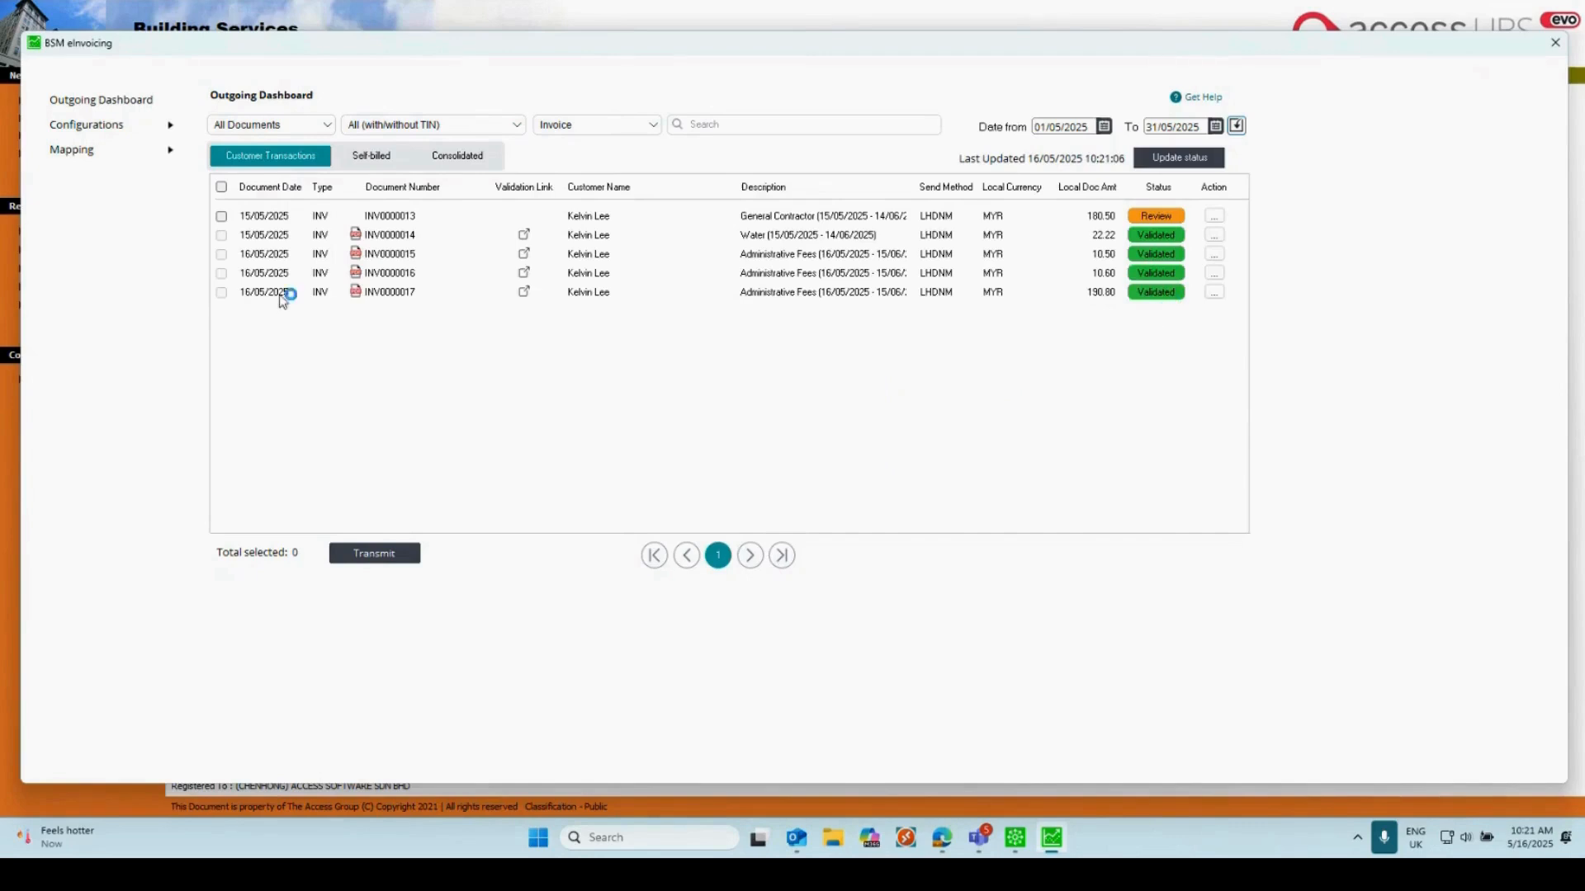
View the PDF of invoice INV0000017, and examine its supplier, buyer and line item details in the refreshed MyInvois Portal.
click(355, 292)
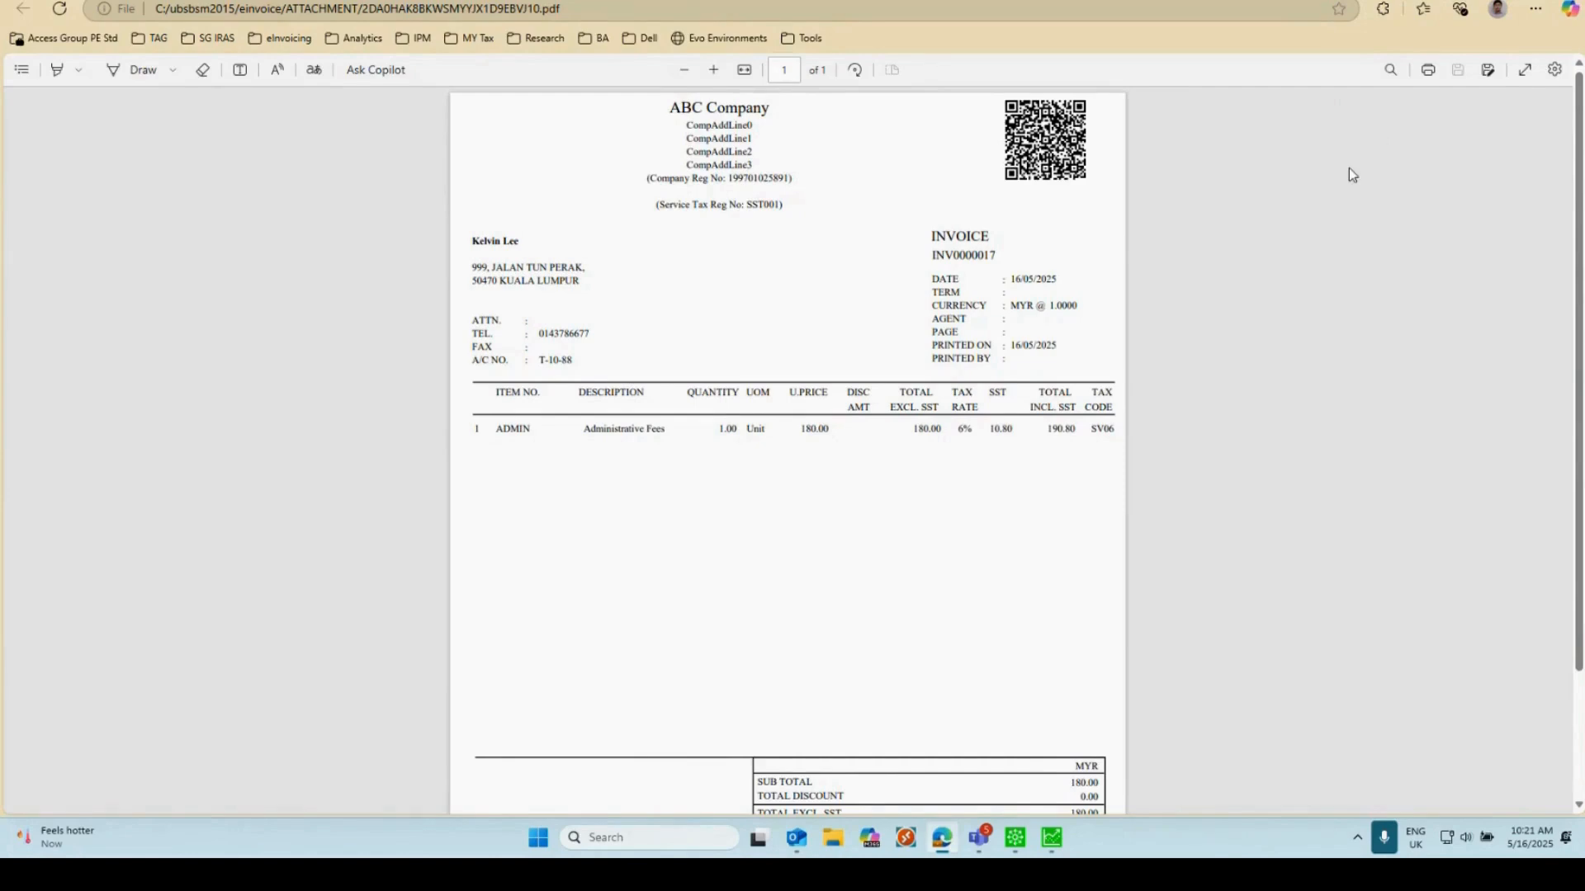
key(ctrl+Tab)
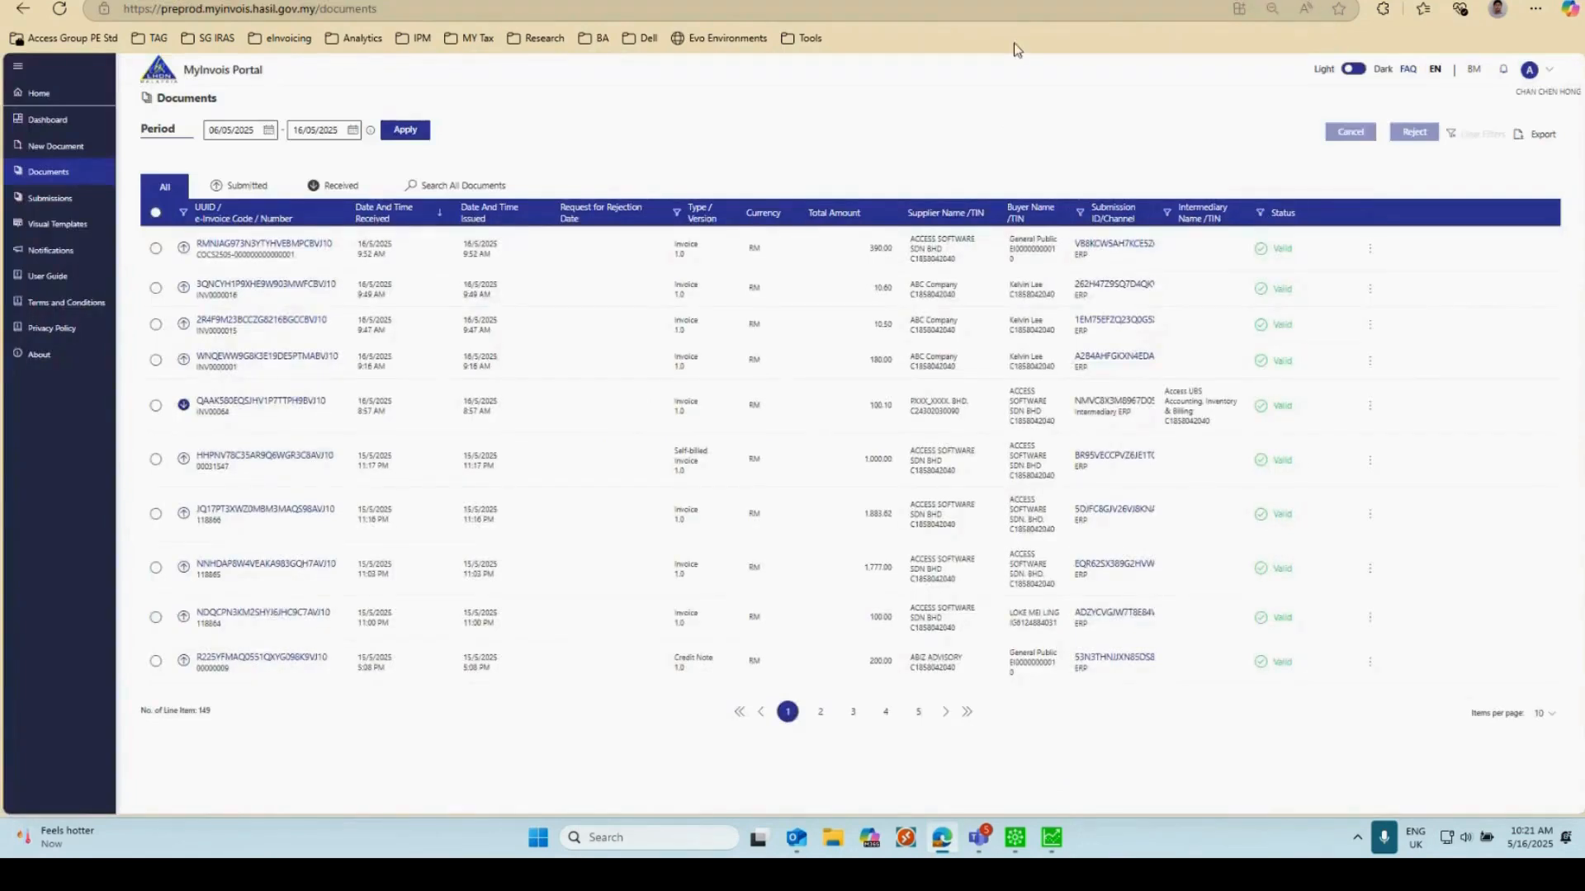
click(1030, 11)
key(Return)
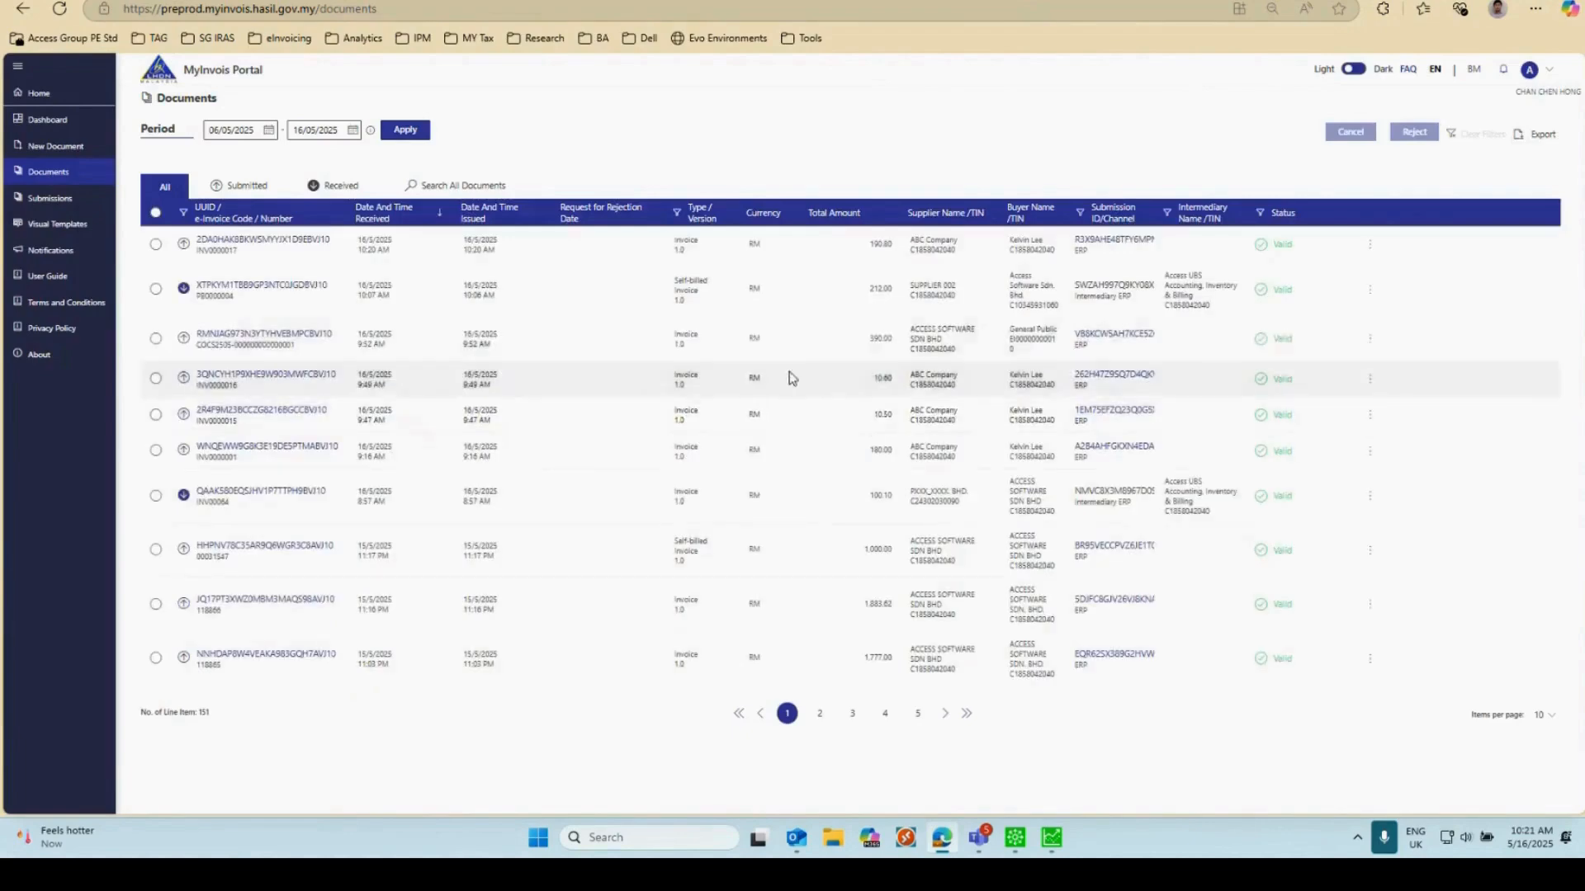
click(258, 243)
scroll(898, 425, down, 2)
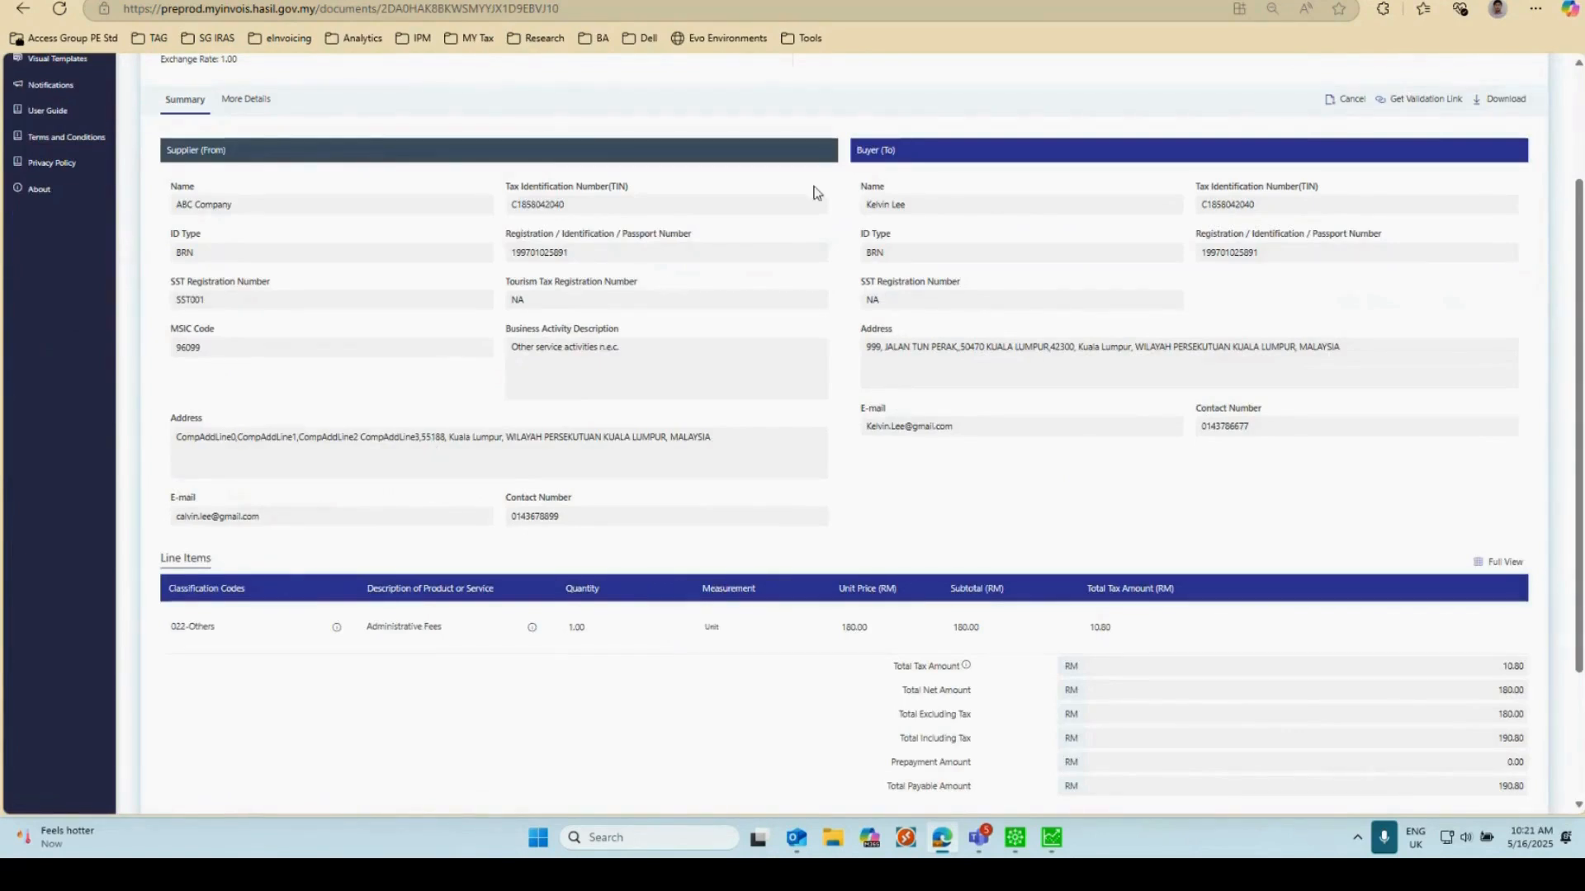
scroll(888, 322, down, 3)
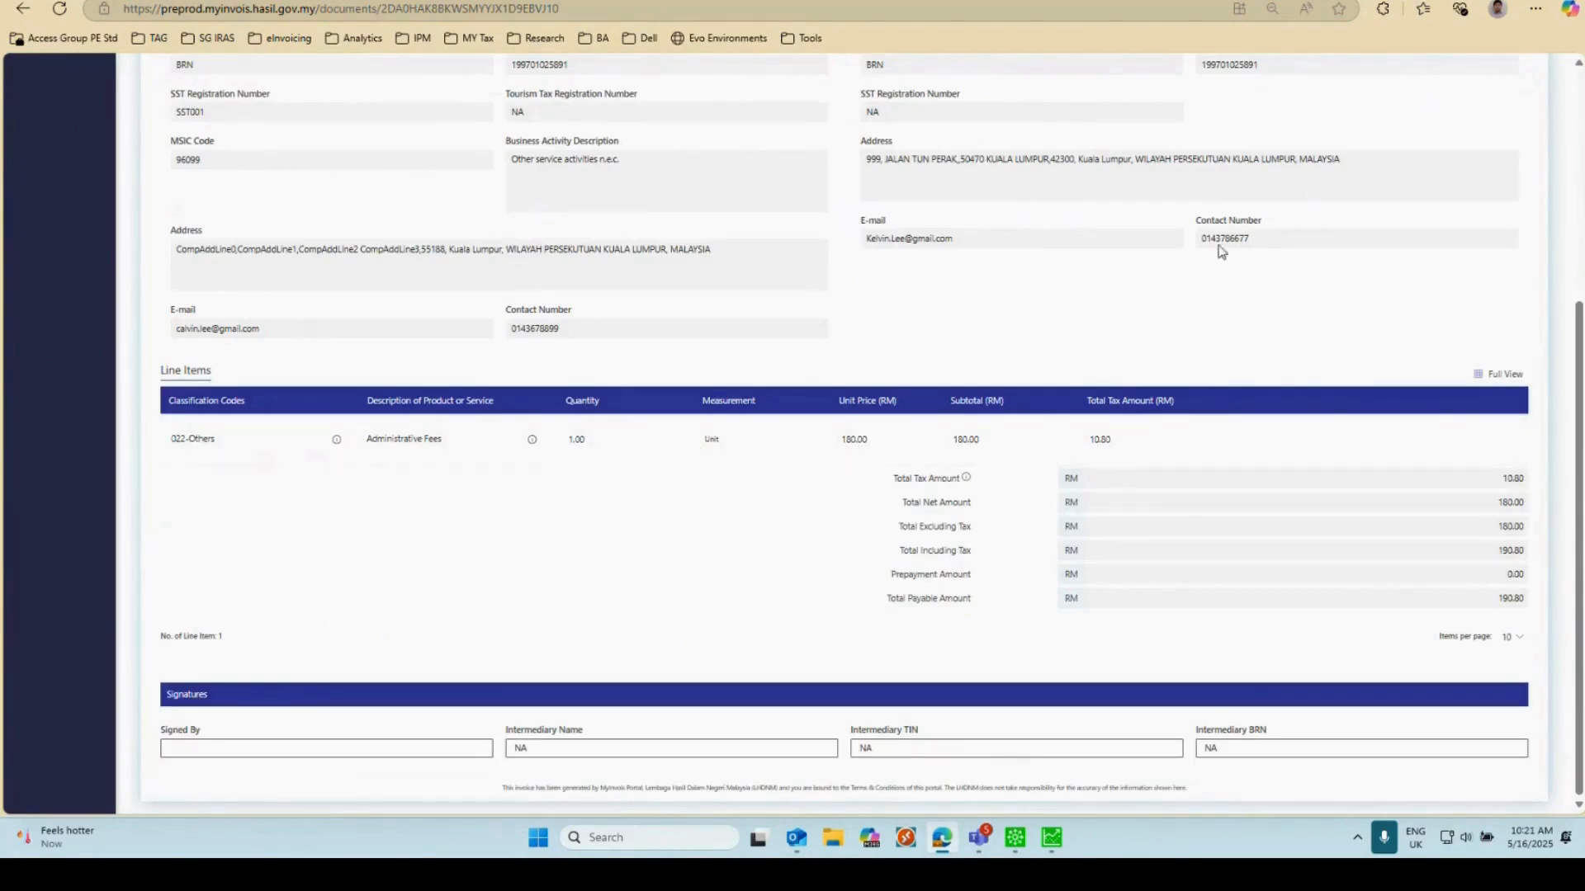
Return to BSM eInvoicing, open the validation link of invoice INV0000017 and minimize the browser.
key(alt+Tab)
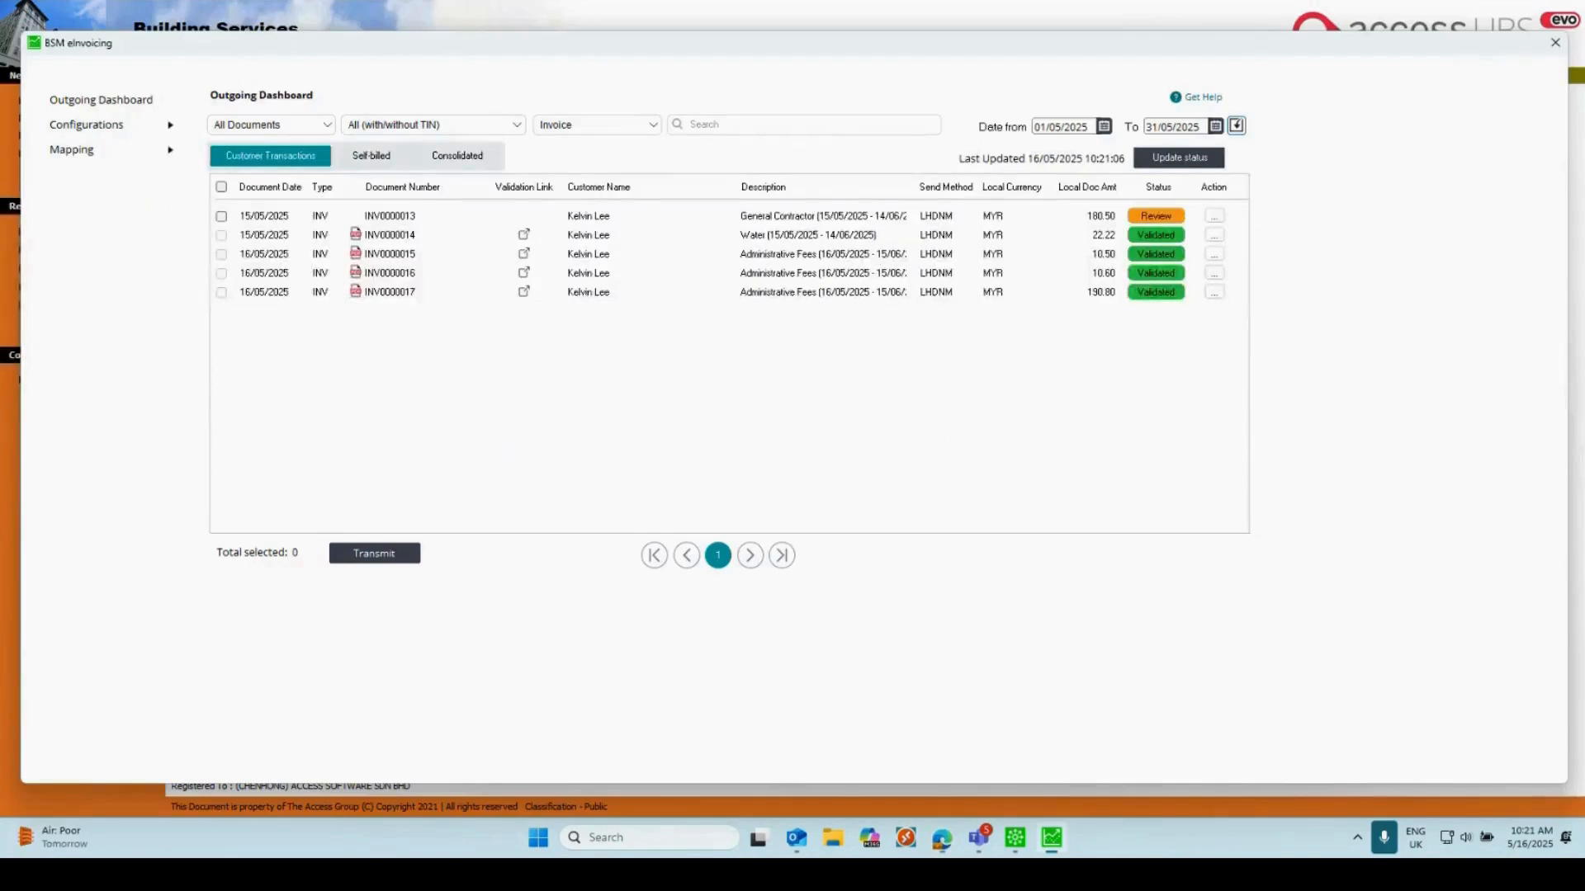
click(524, 291)
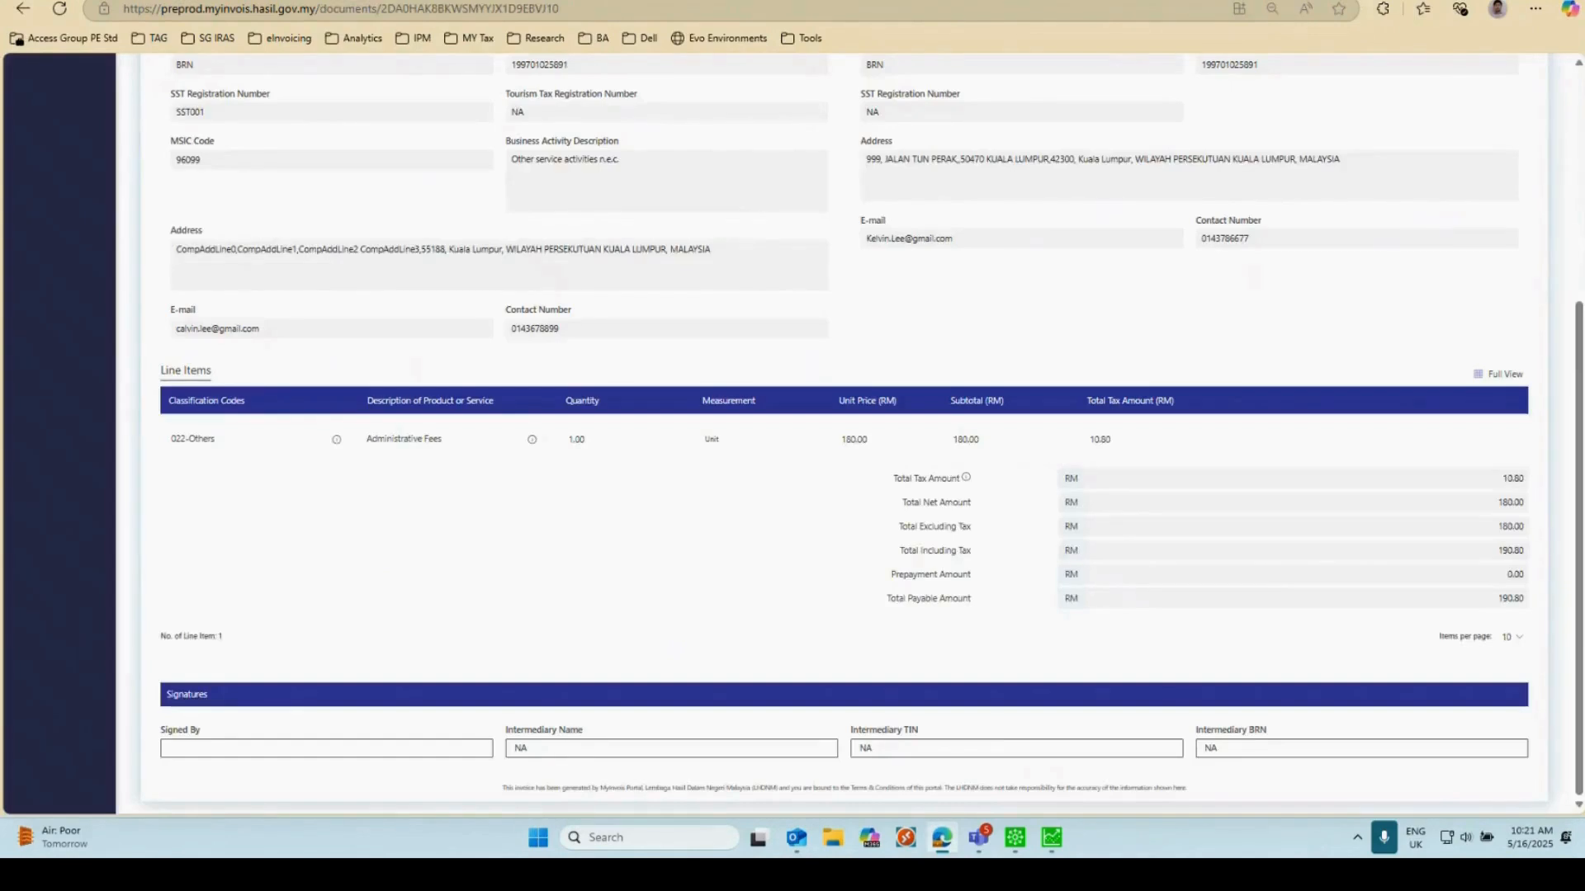
key(super+Down)
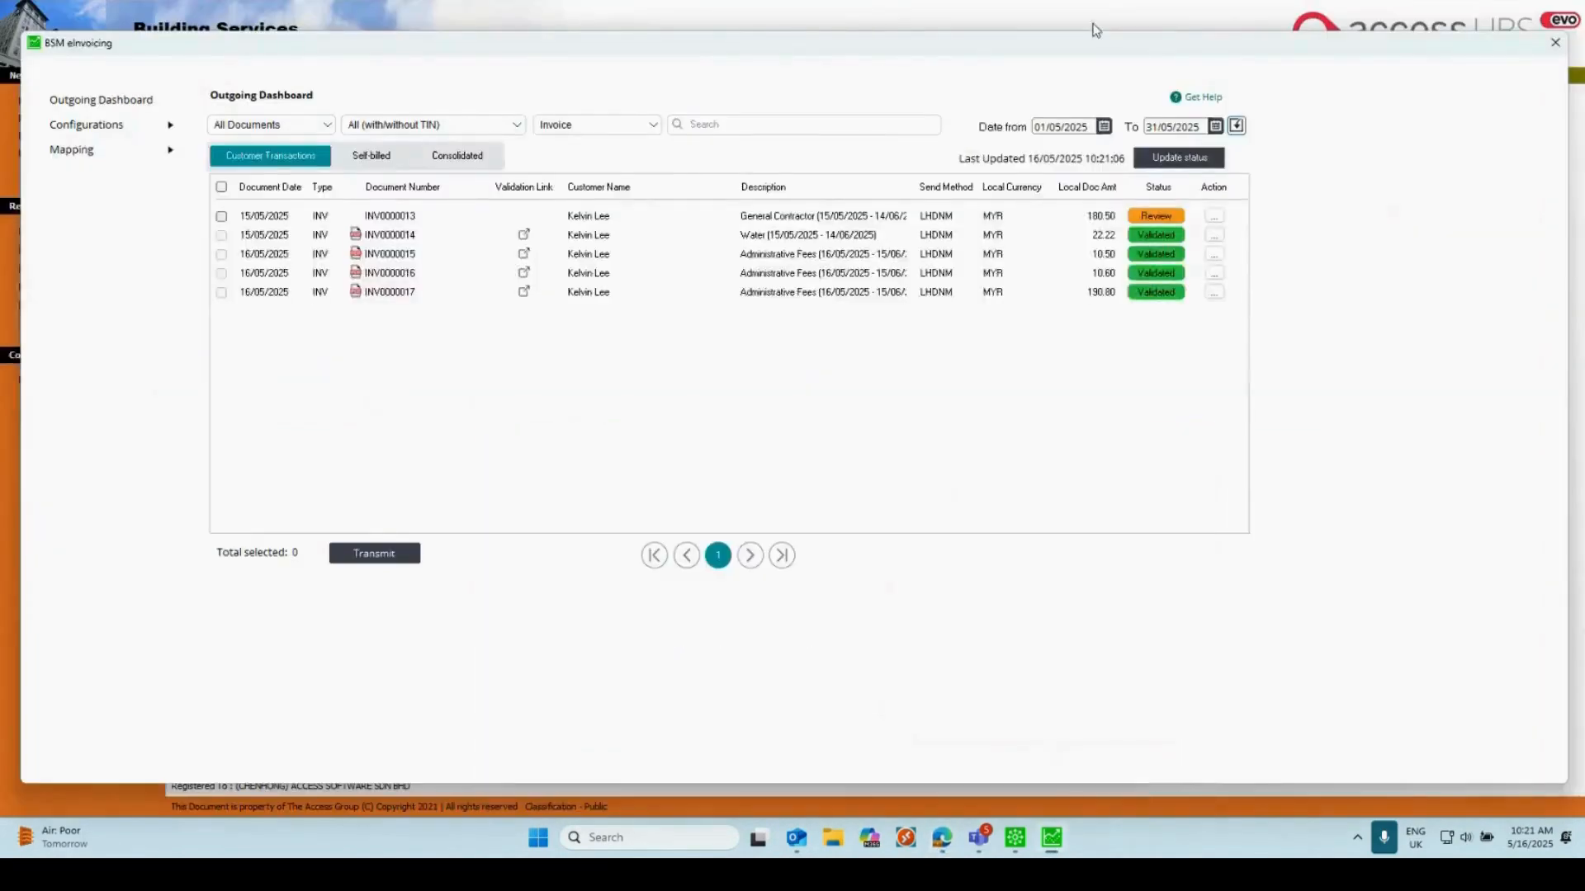
Switch to the Building Services and Maintenance main window, check the self-billed option in the Vendor's Invoice form and close it.
click(1093, 24)
click(93, 1)
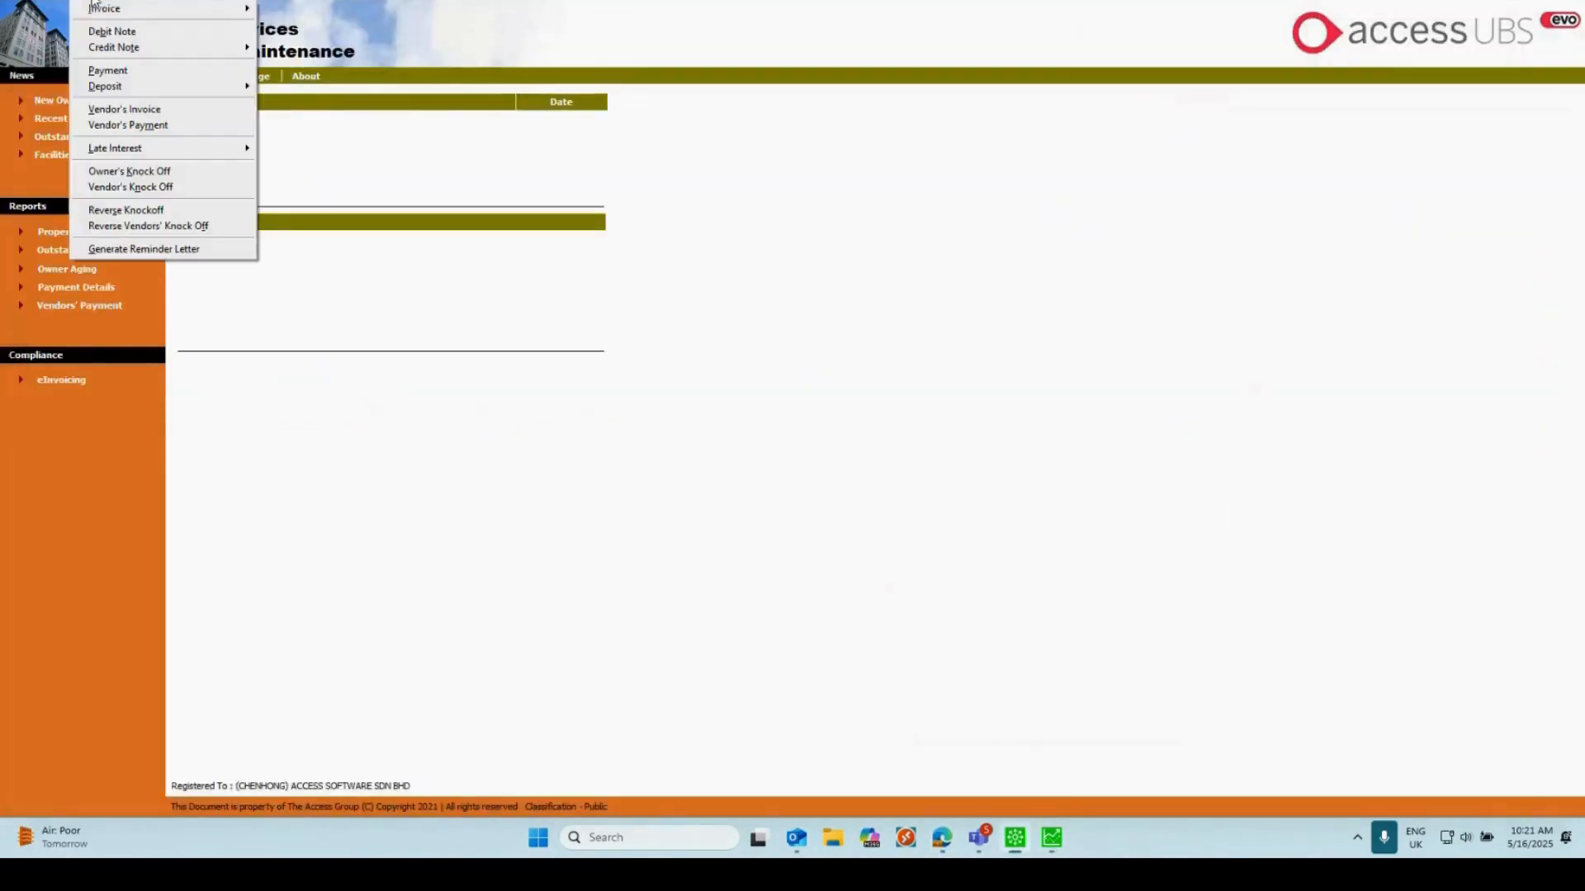
click(116, 111)
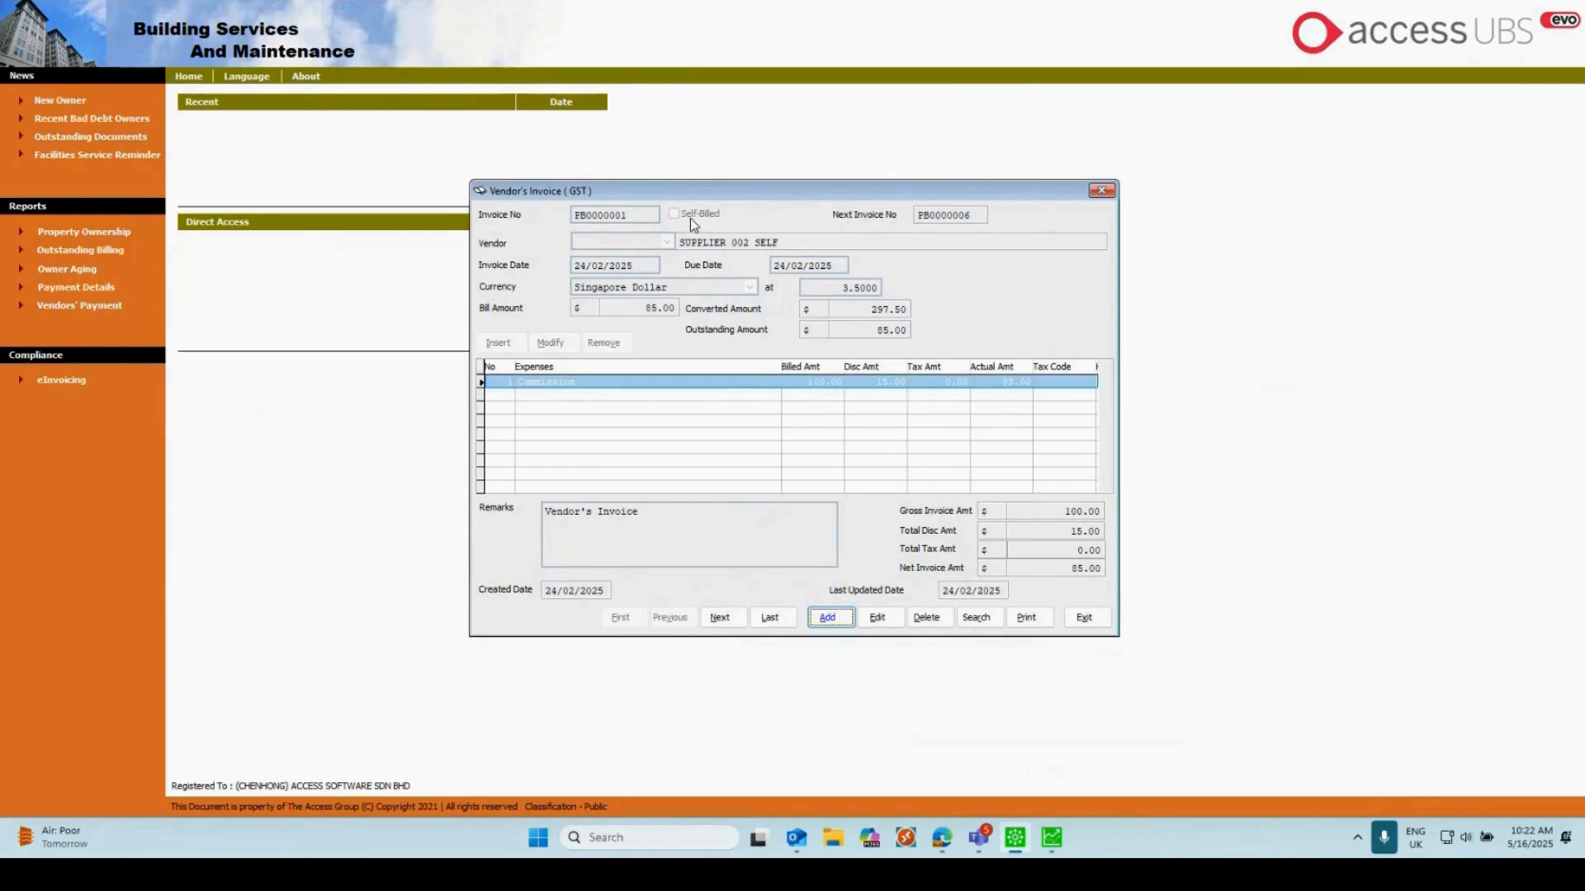
click(1102, 192)
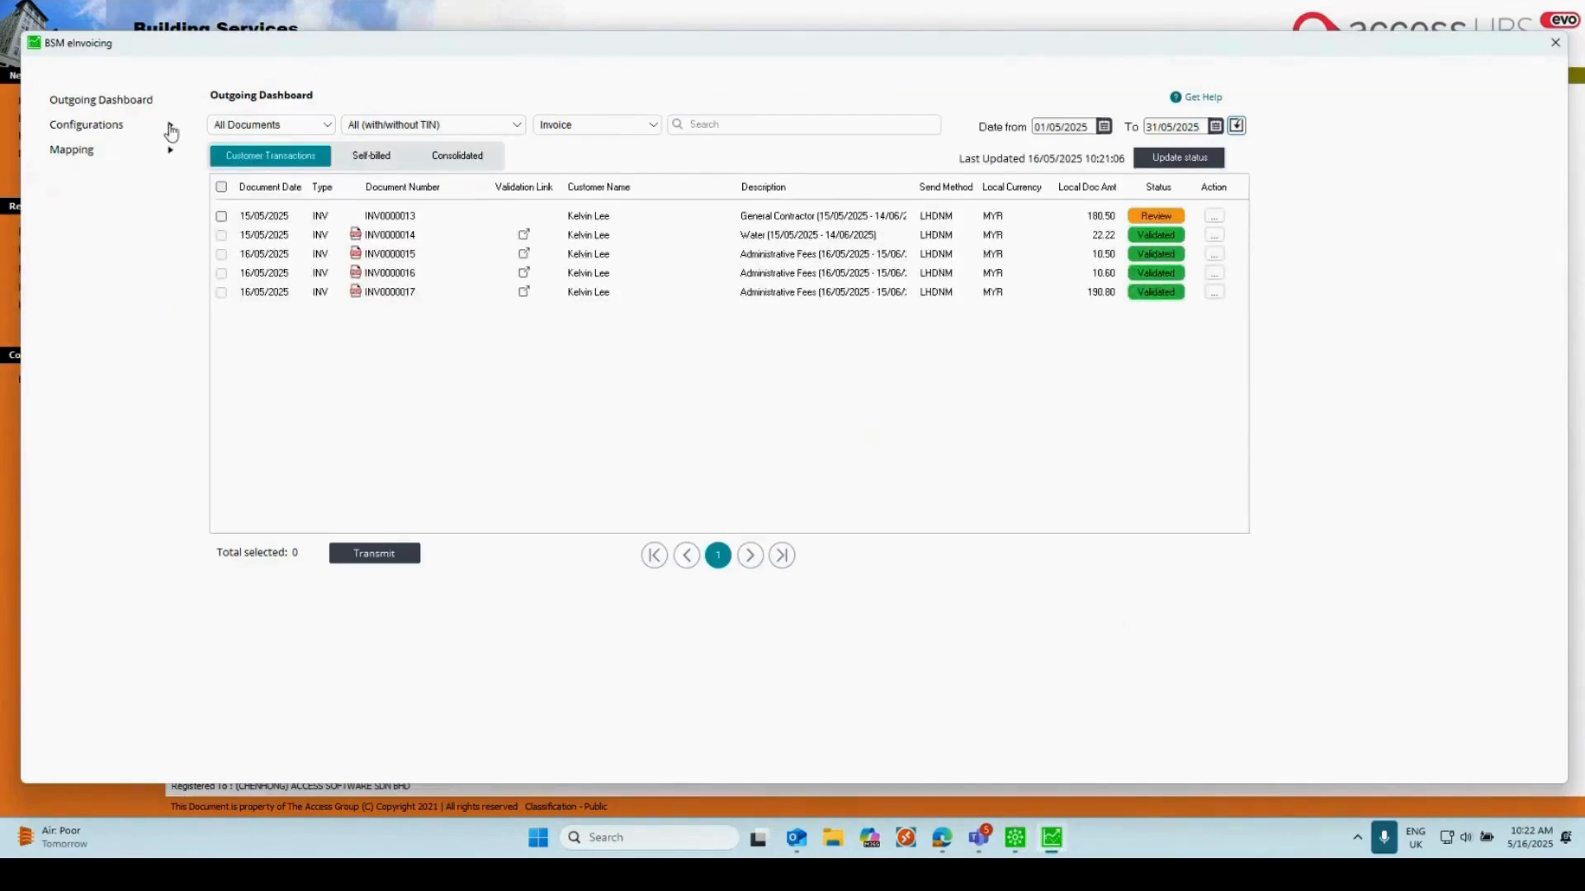
Set the start date of the eInvoicing outgoing dashboard's date range to 01/05/2024.
click(1089, 124)
key(BackSpace)
text(4)
key(Tab)
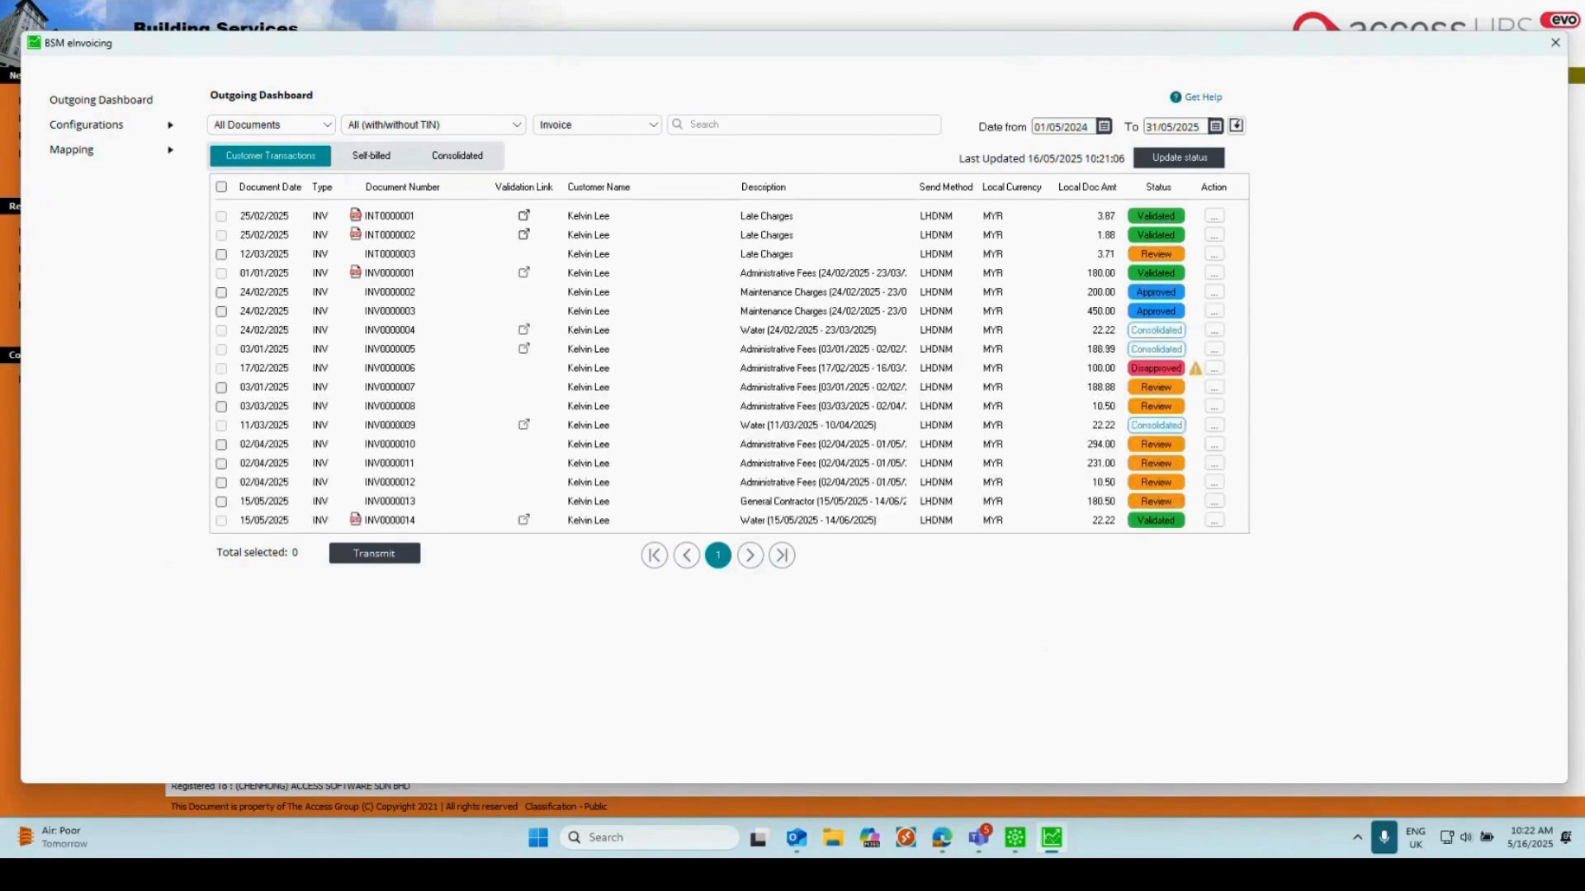
Consolidate invoices INV0000010, INV0000011, INV0000012 and INV0000013 into one eInvoice.
click(221, 444)
click(221, 463)
click(222, 482)
click(221, 501)
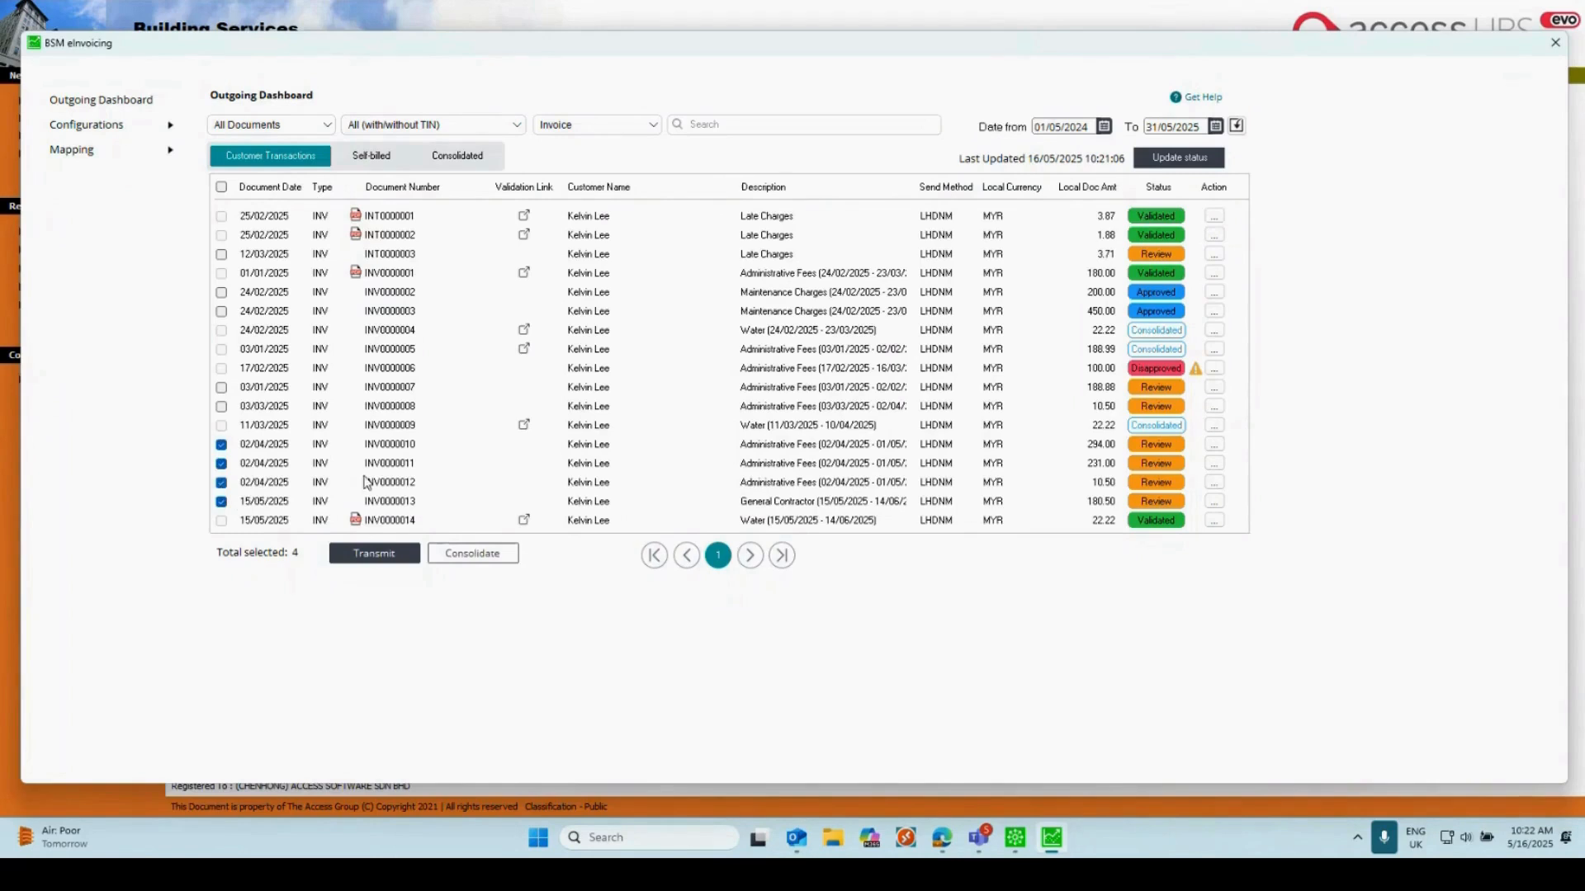
click(477, 559)
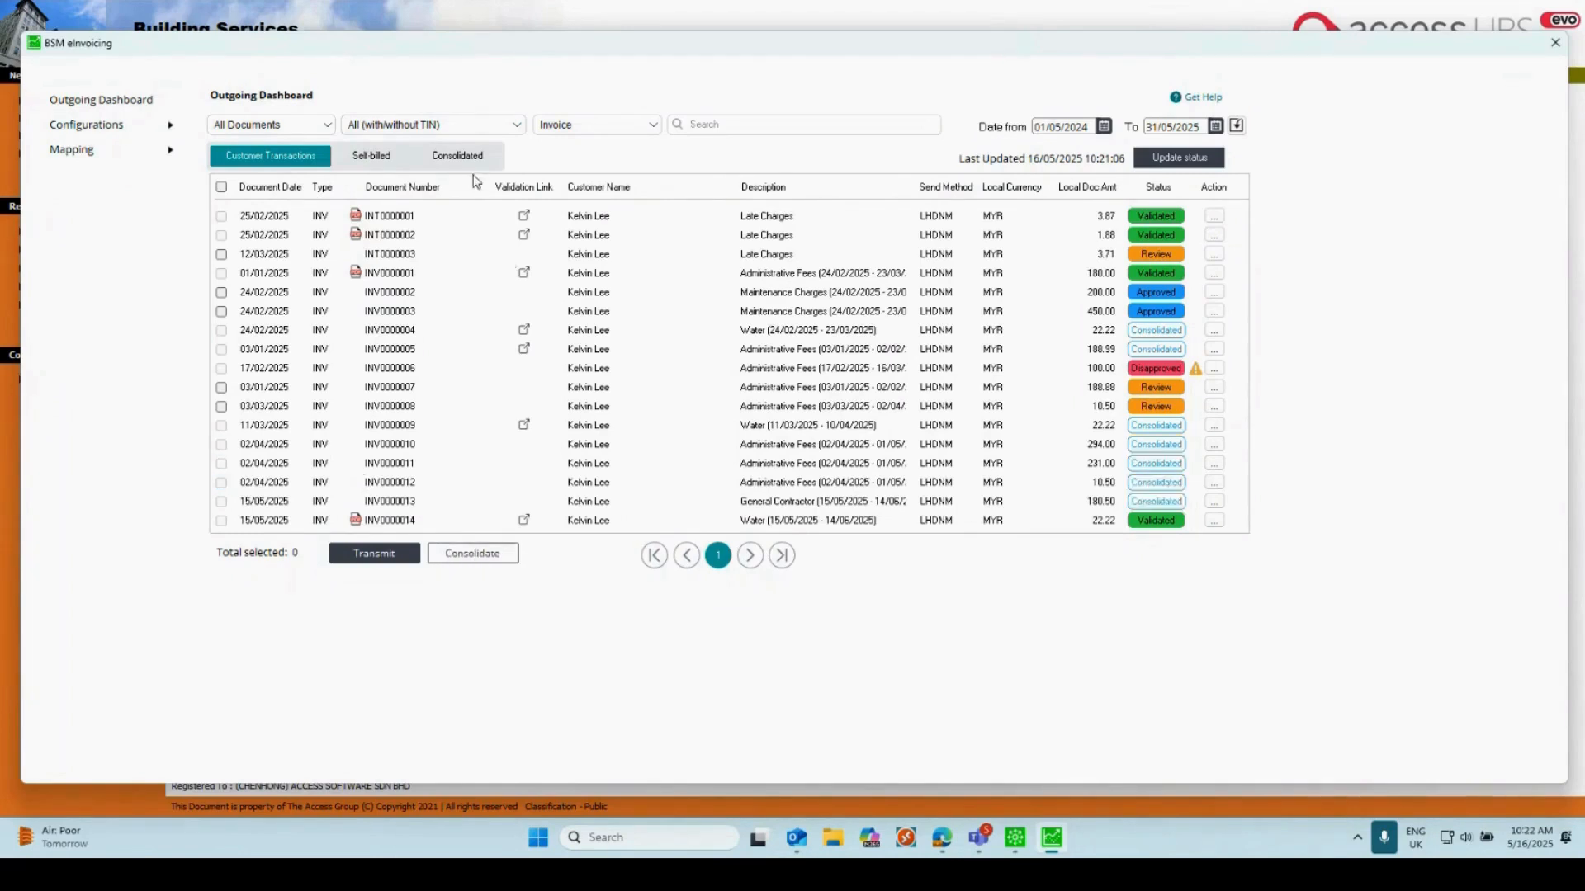
View the list of invoices in the draft consolidated eInvoice dated 16/05/2025 and remove that draft.
click(466, 160)
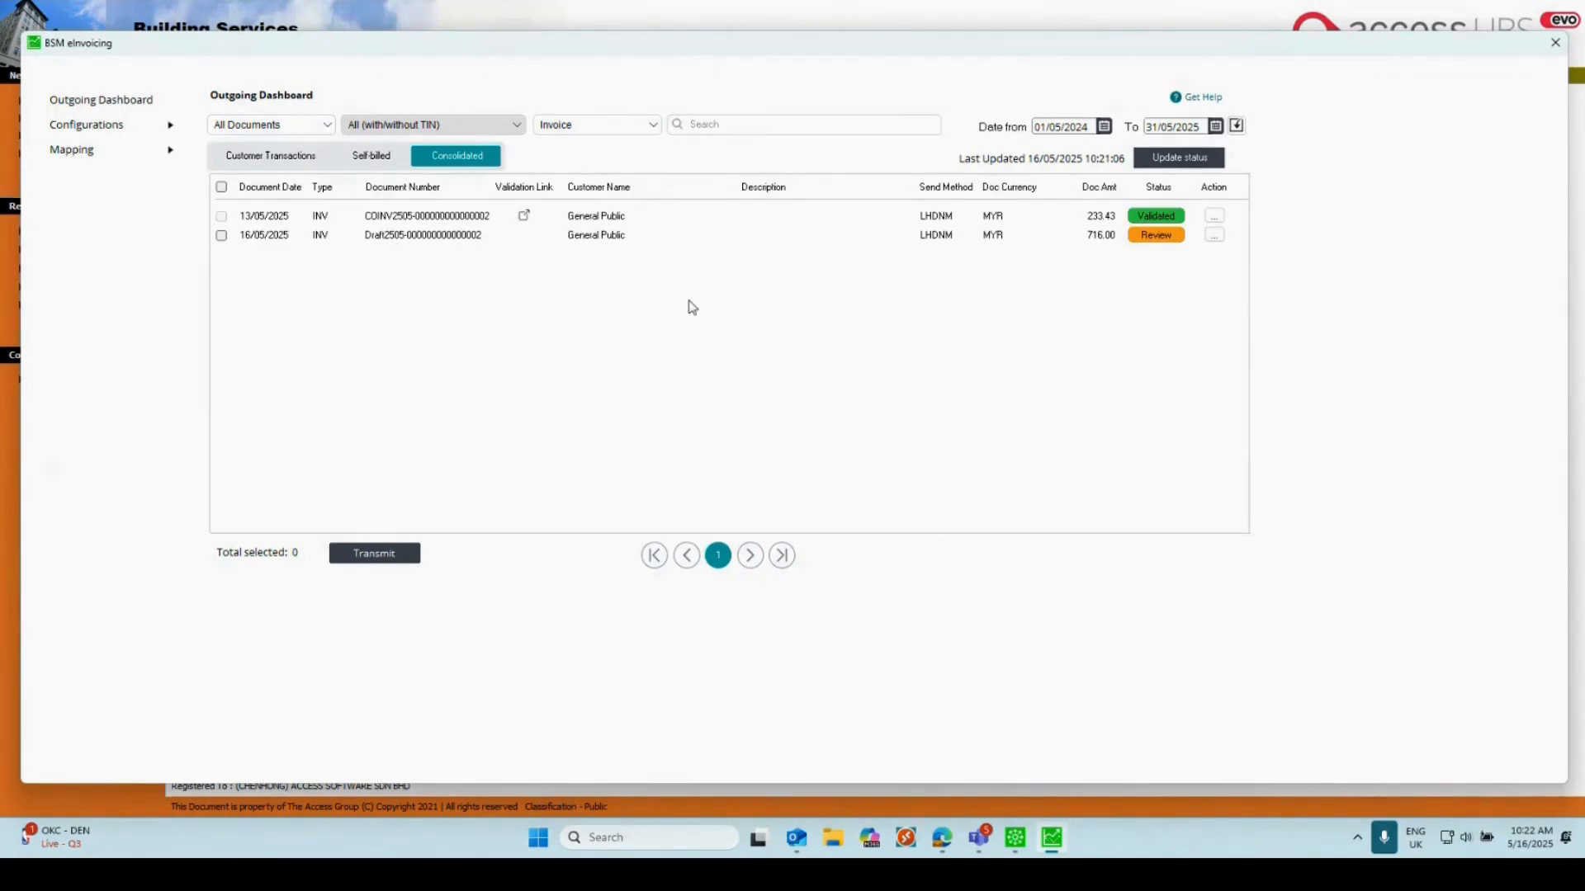
click(1212, 237)
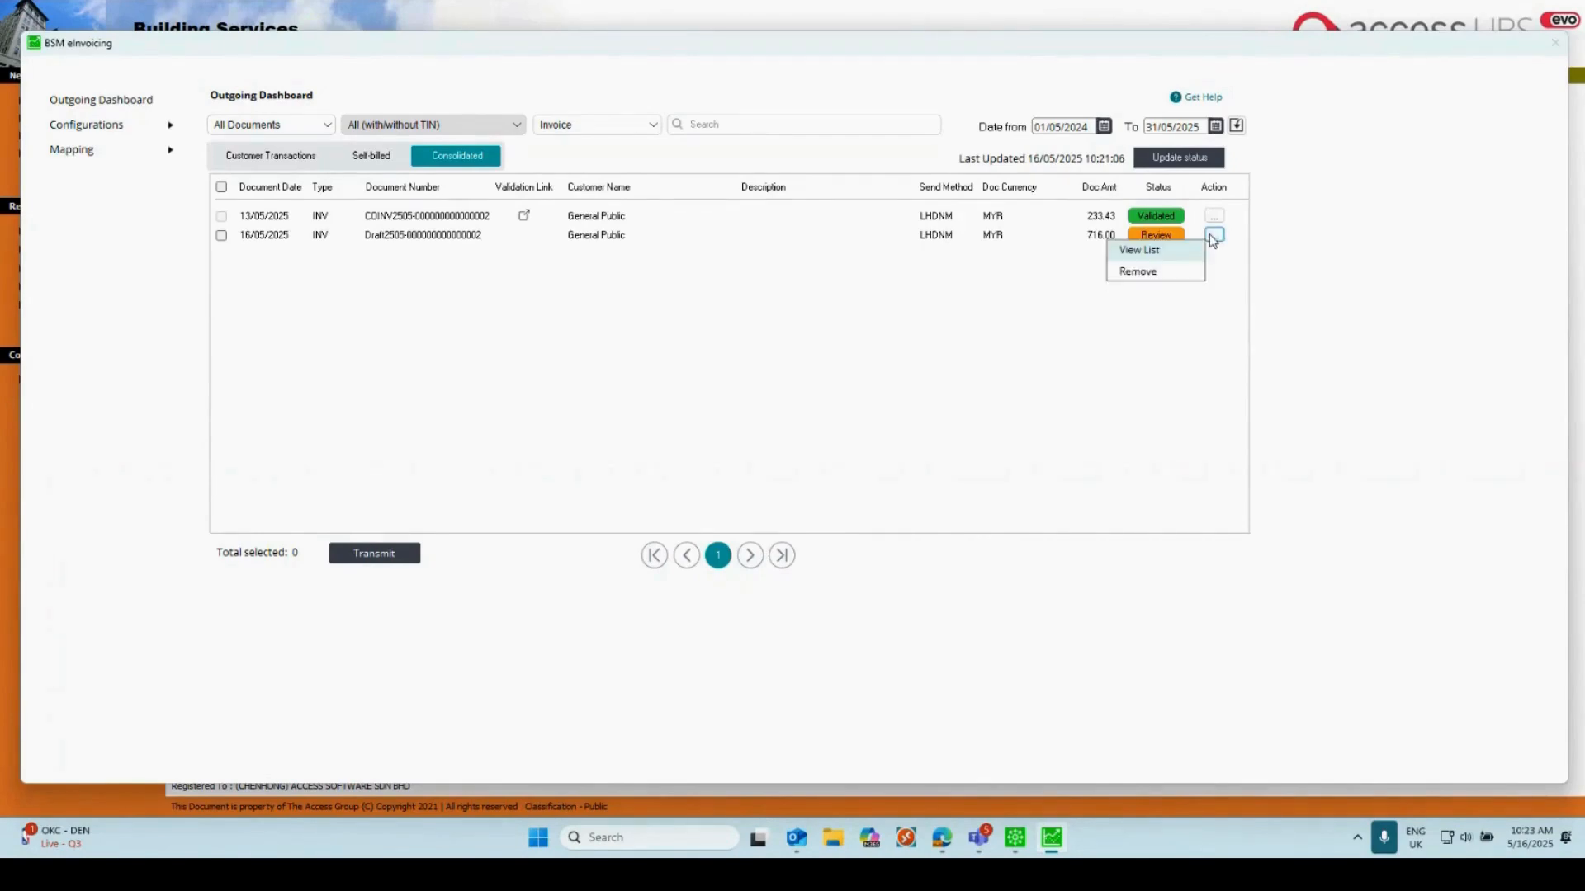
click(1161, 251)
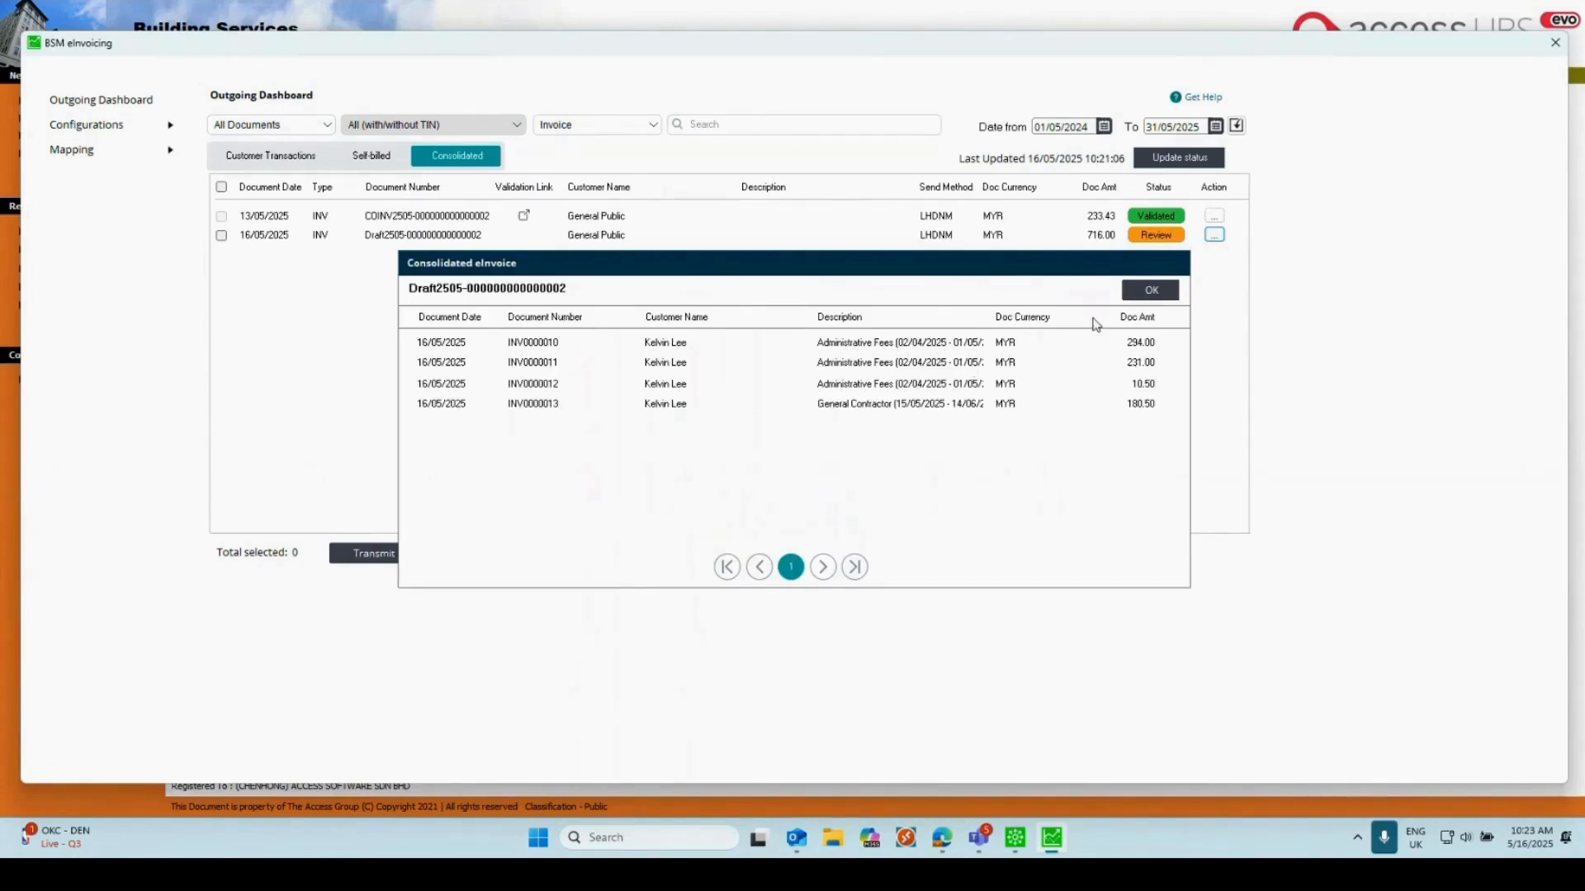
click(1149, 291)
click(1214, 237)
click(1131, 270)
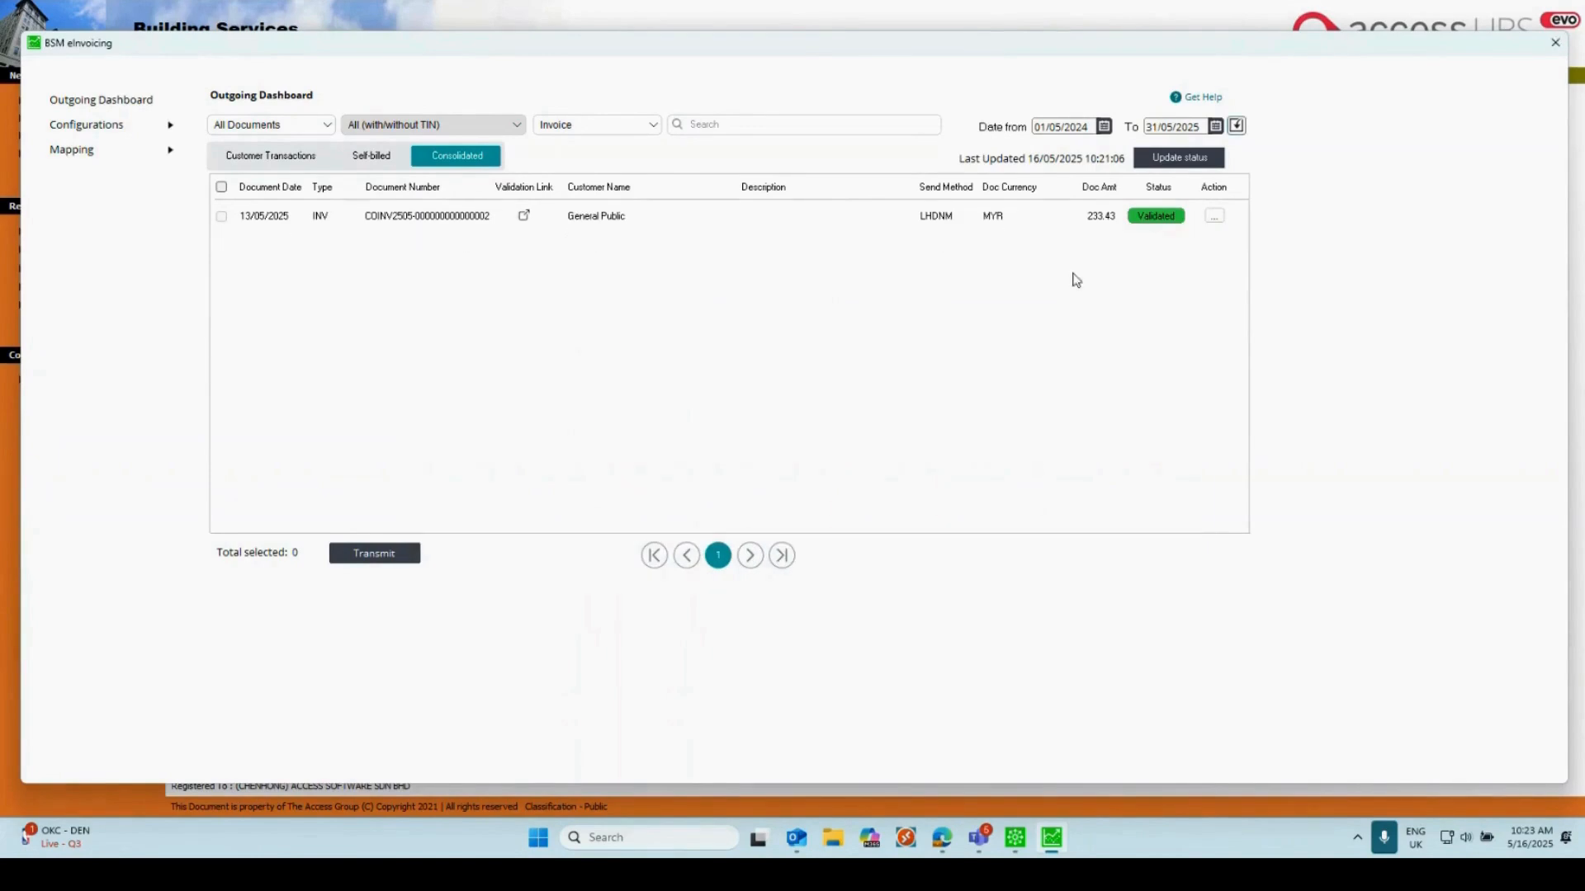
Return to the customer transactions and view the details of invoice INV0000010.
click(270, 159)
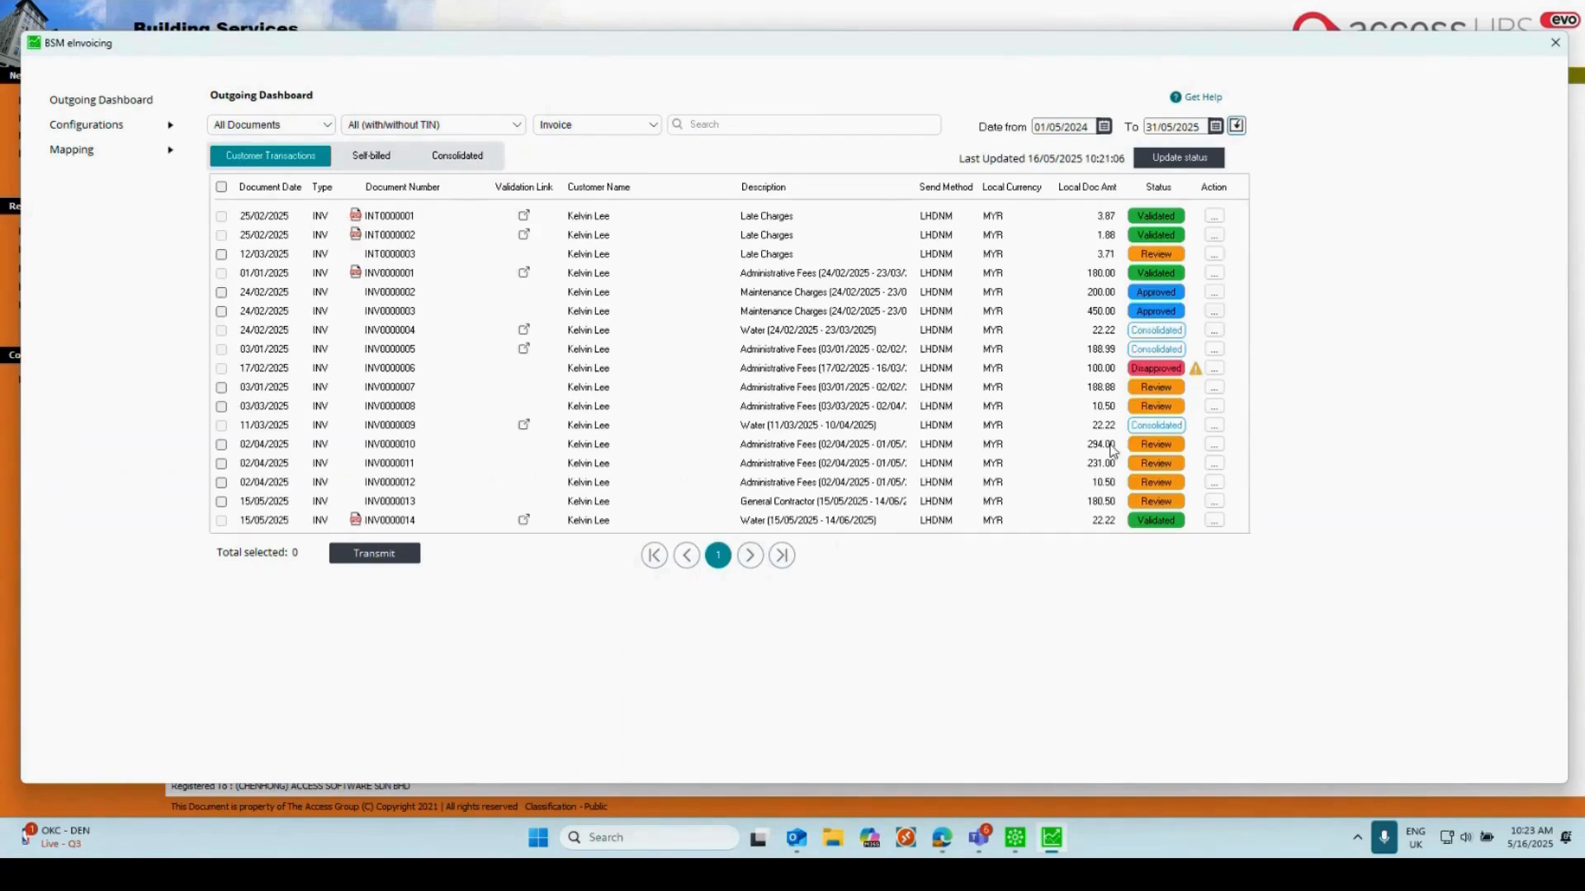
click(1213, 444)
click(1154, 461)
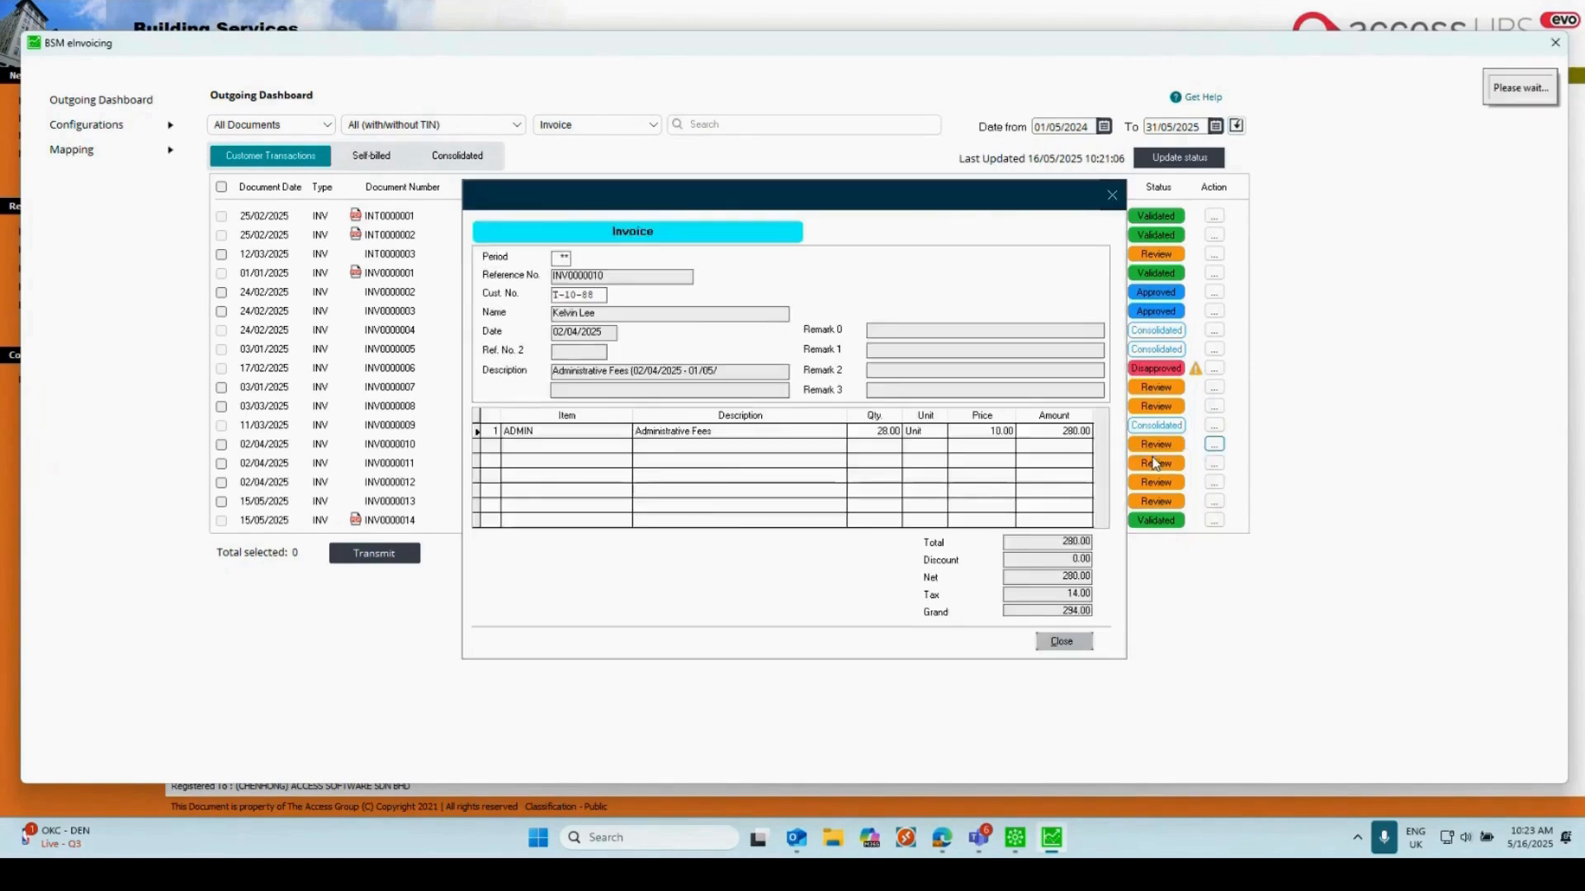